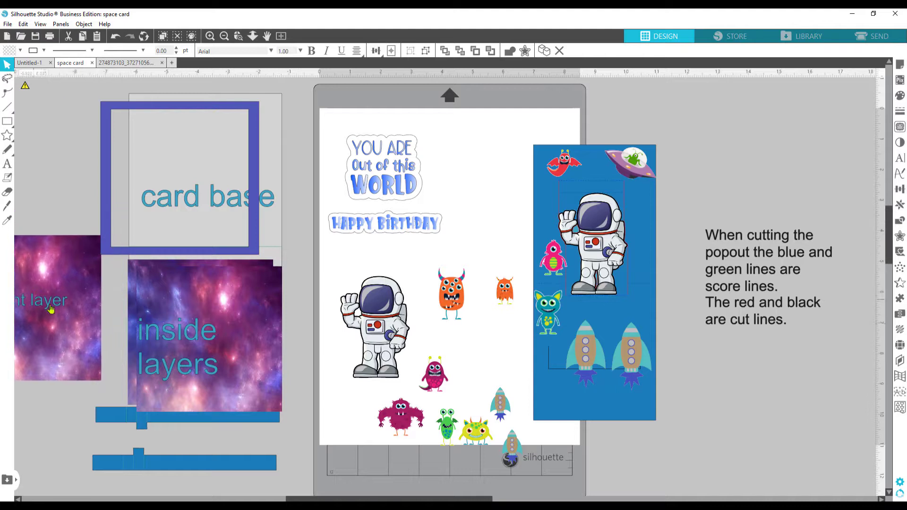
- Move the inside layers off the card base to the front layer's area, and place the purple frame on the page
drag(197, 330, 270, 328)
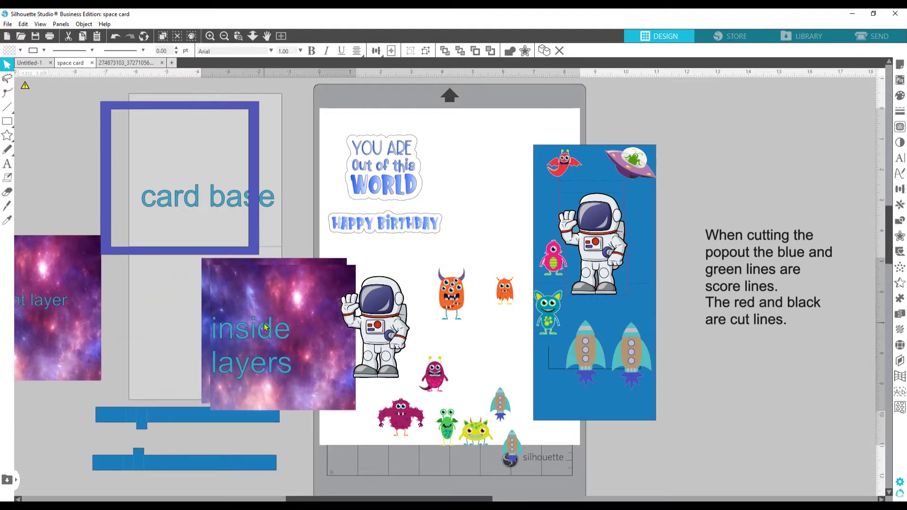
mouse_move(61, 329)
mouse_down()
mouse_move(97, 329)
mouse_move(57, 325)
mouse_up()
drag(245, 333, 225, 344)
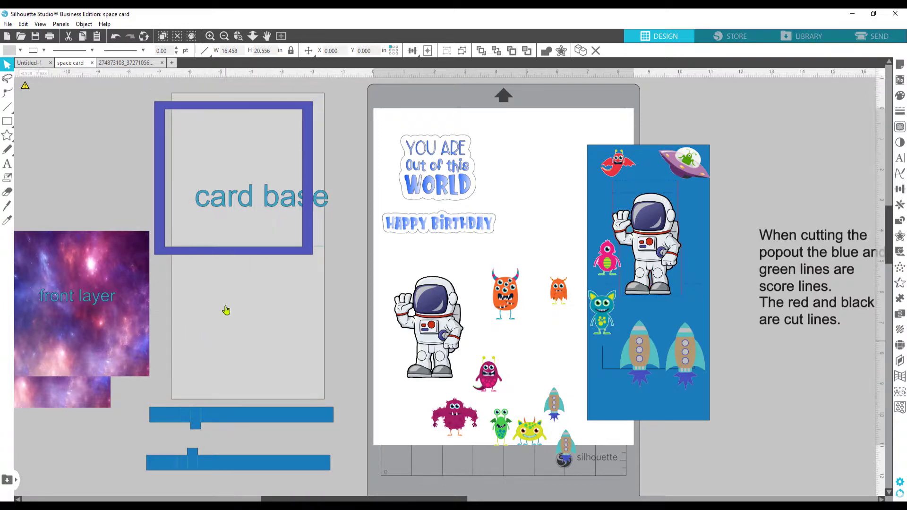
drag(229, 258, 493, 270)
- Group the card base with its label and move the group aside, next to the front layer
mouse_move(297, 204)
mouse_down()
mouse_move(286, 206)
mouse_move(312, 208)
mouse_up()
right_click(243, 216)
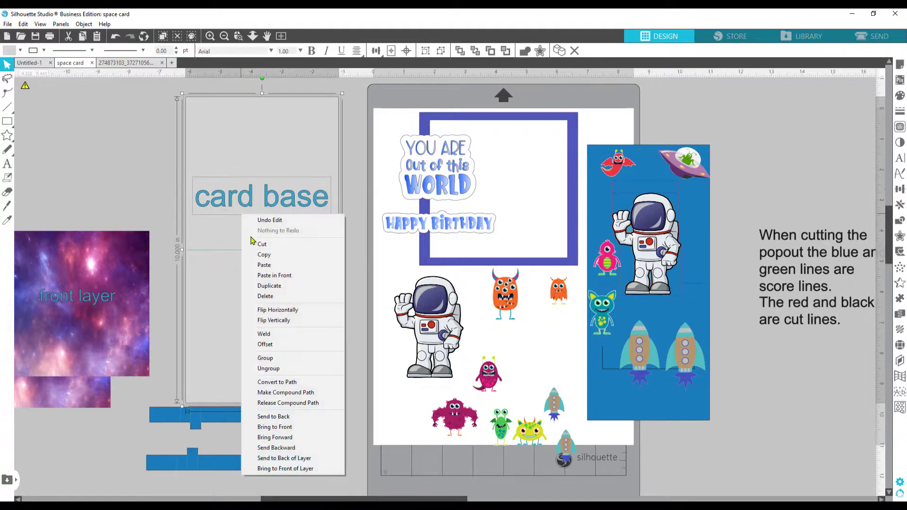
click(283, 359)
drag(290, 211, 126, 197)
click(240, 425)
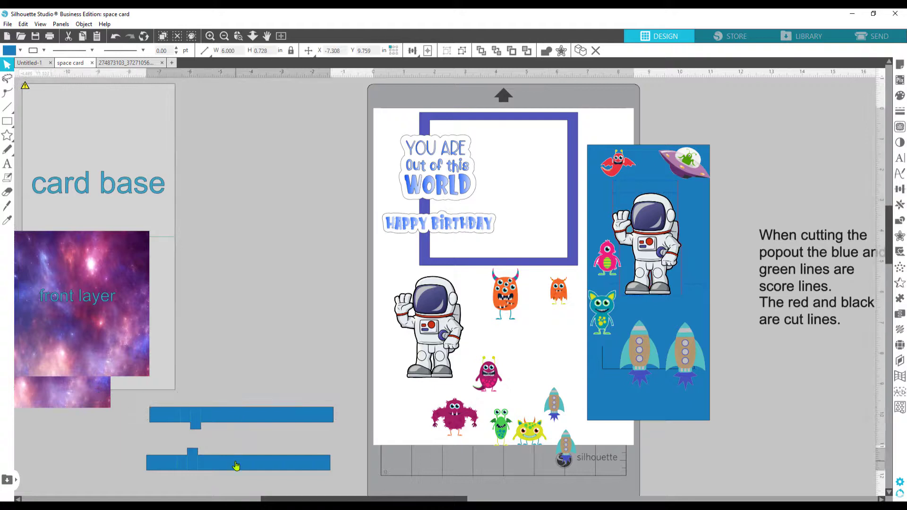
- Move both sentiment stickers and the loose astronaut off the page into the gray work area
drag(441, 164, 311, 142)
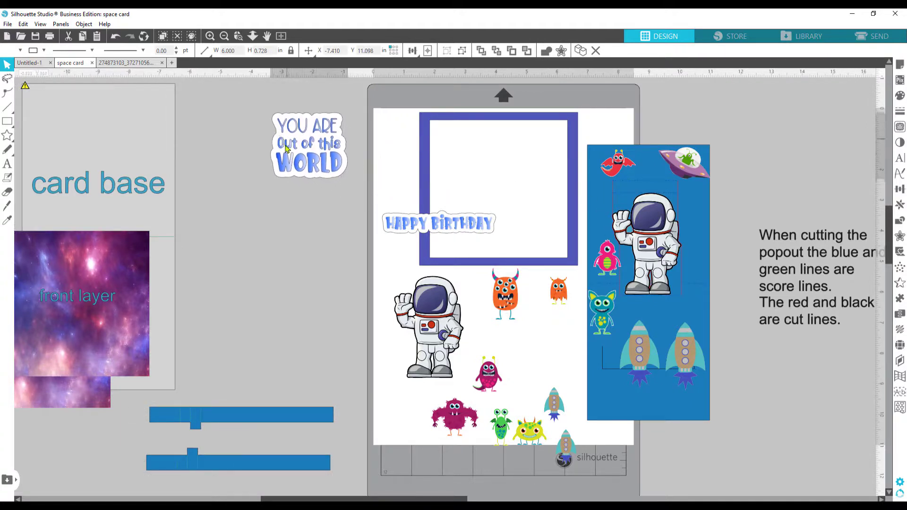
drag(388, 230, 278, 200)
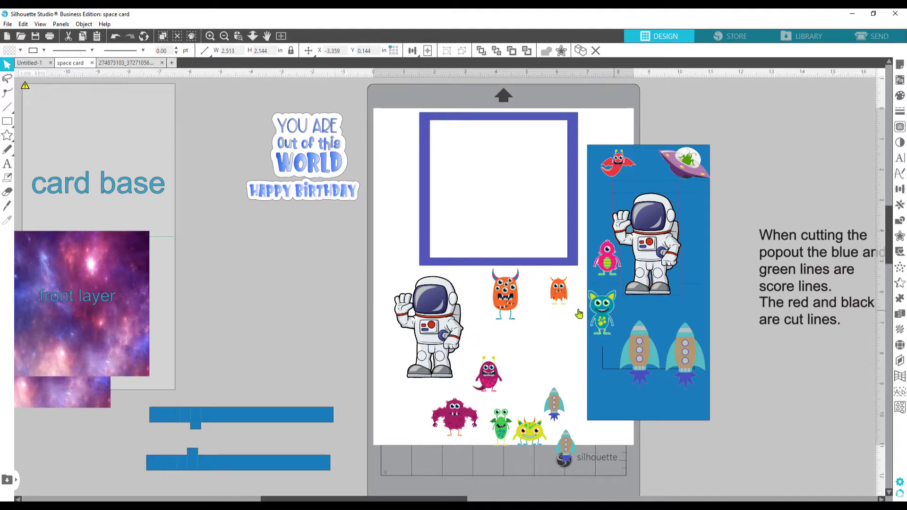
drag(427, 343, 645, 255)
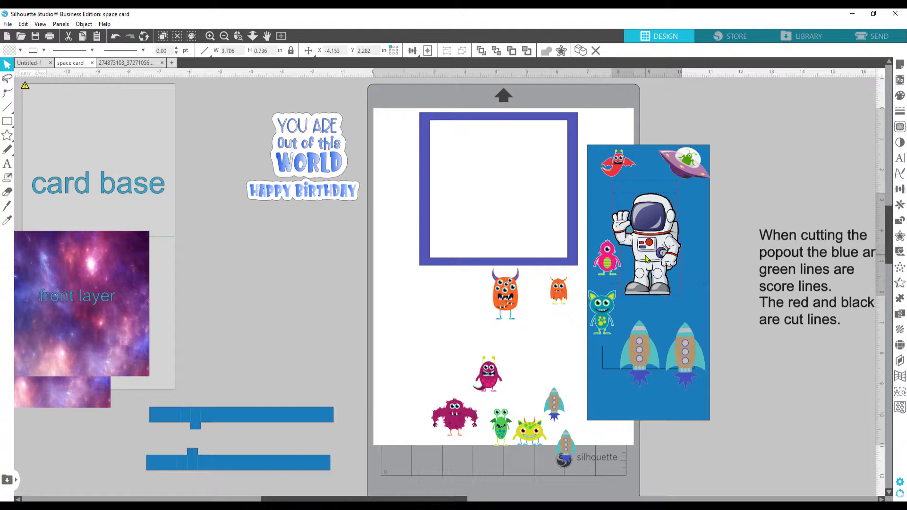
drag(645, 255, 339, 274)
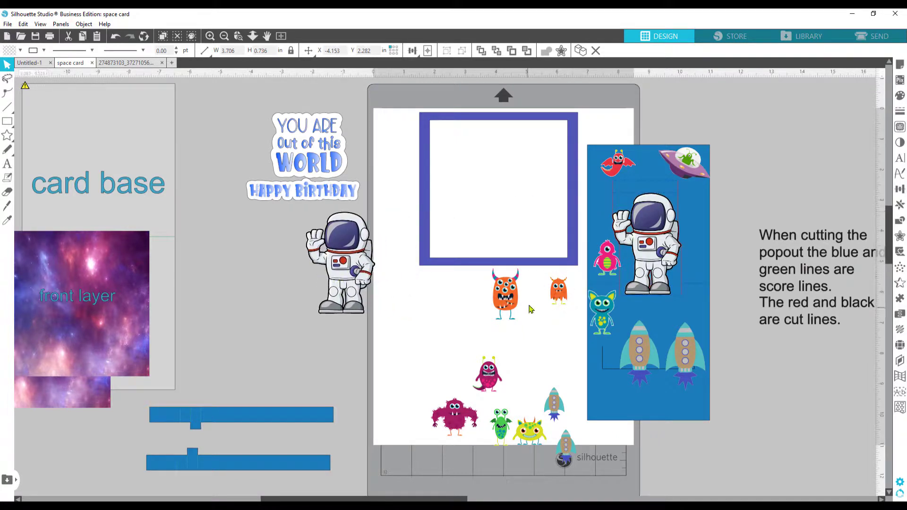
- Move the monsters and small rockets off the page, plus the pink and teal monsters off the blue pop-out panel, into the gray area
drag(503, 298, 459, 305)
drag(559, 300, 528, 314)
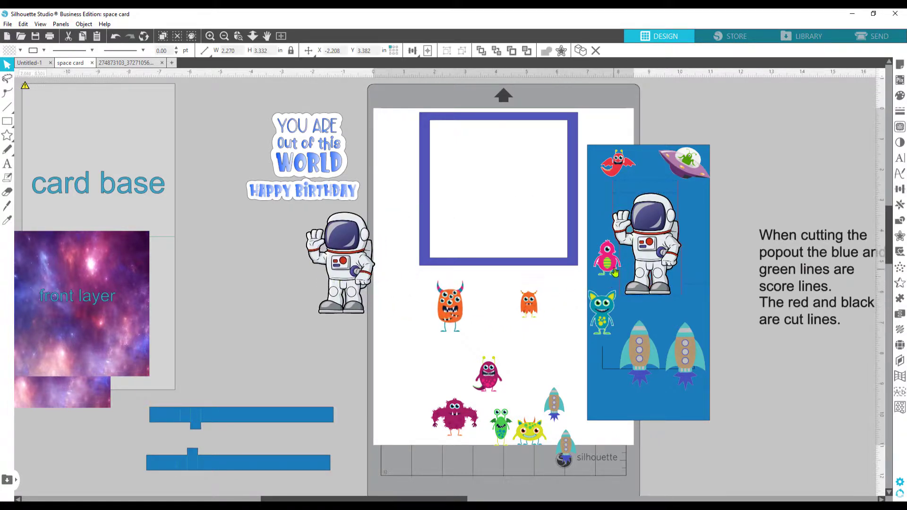
drag(598, 271, 256, 334)
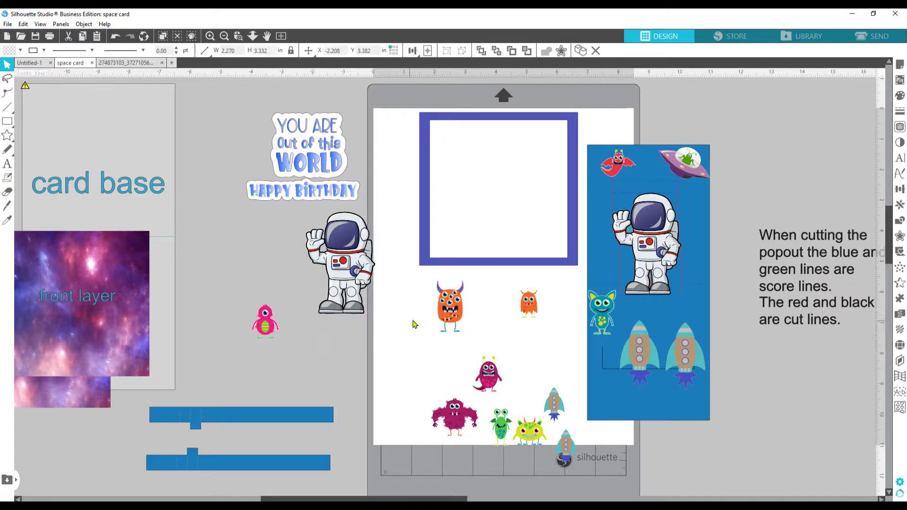
drag(458, 310, 287, 278)
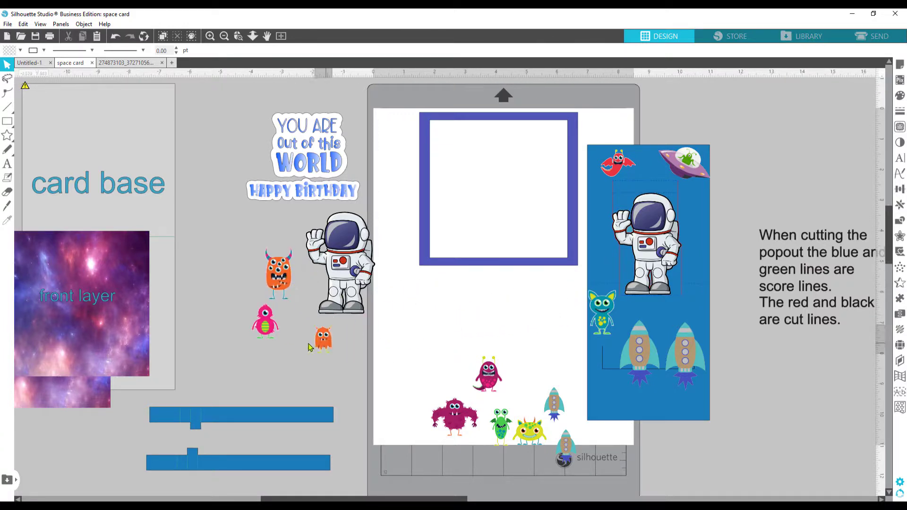
drag(309, 348, 282, 350)
drag(428, 347, 311, 388)
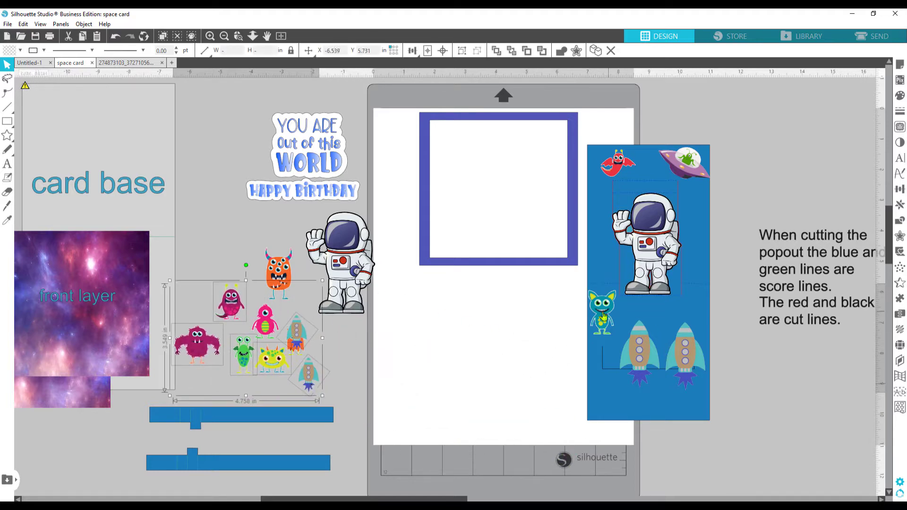
drag(604, 316, 275, 313)
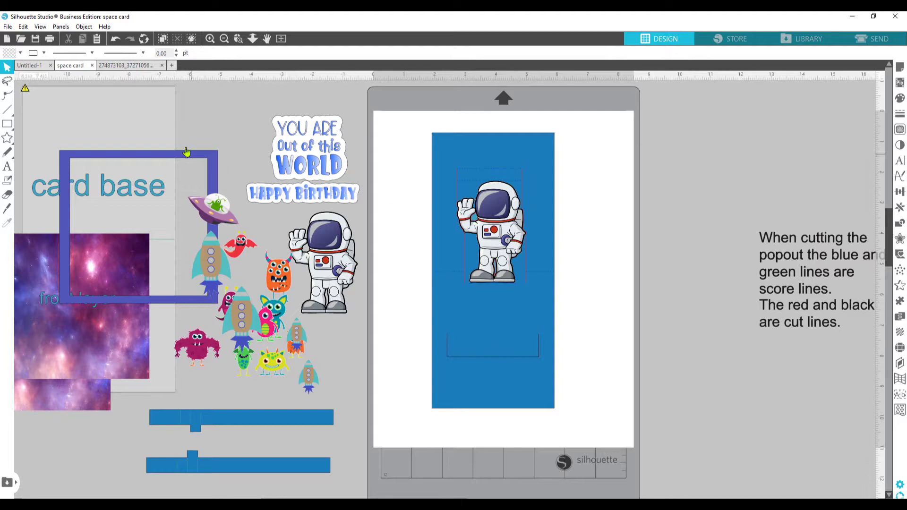
- Ungroup the blue pop-out panel on the page
right_click(702, 165)
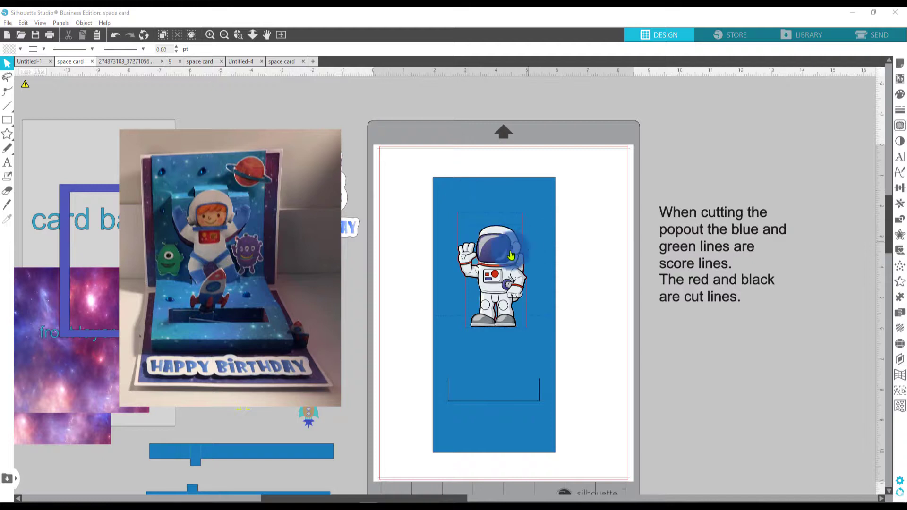
right_click(520, 195)
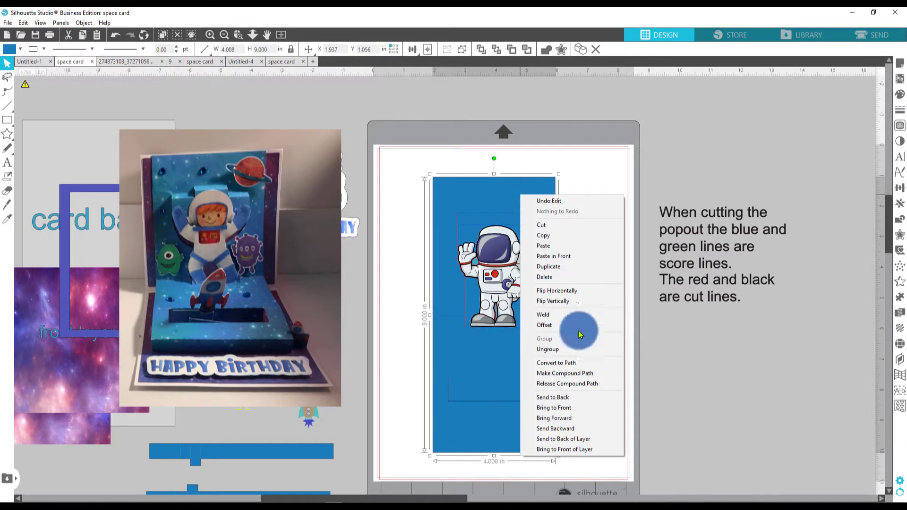
click(575, 350)
click(599, 290)
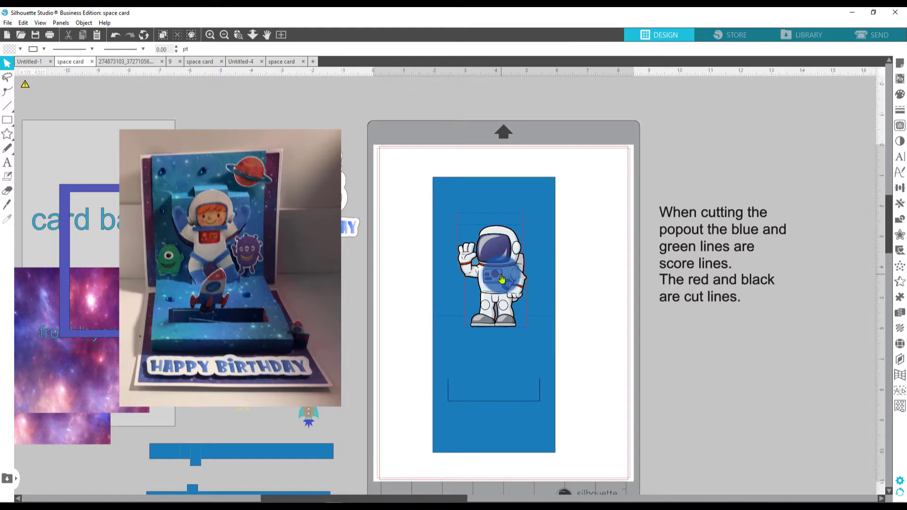
- Select the blue background of the pop-out panel and bring up the available pattern fills
click(549, 198)
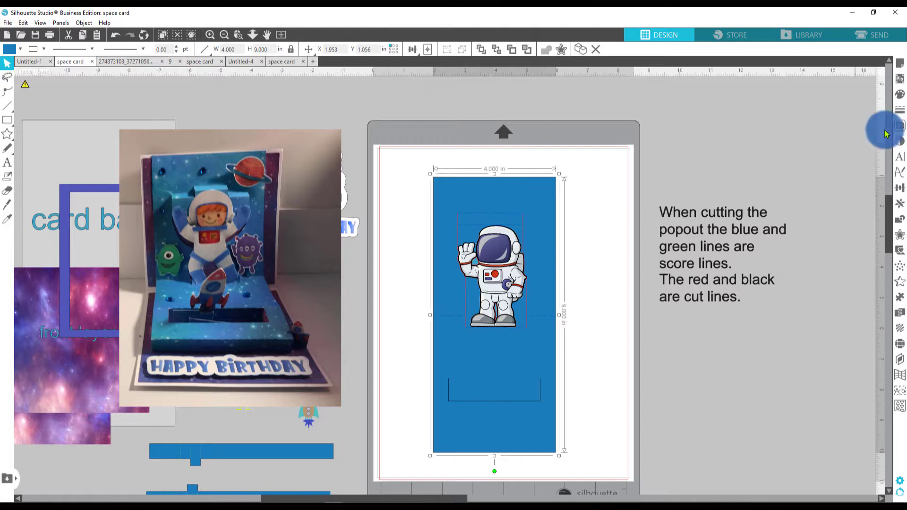
click(900, 99)
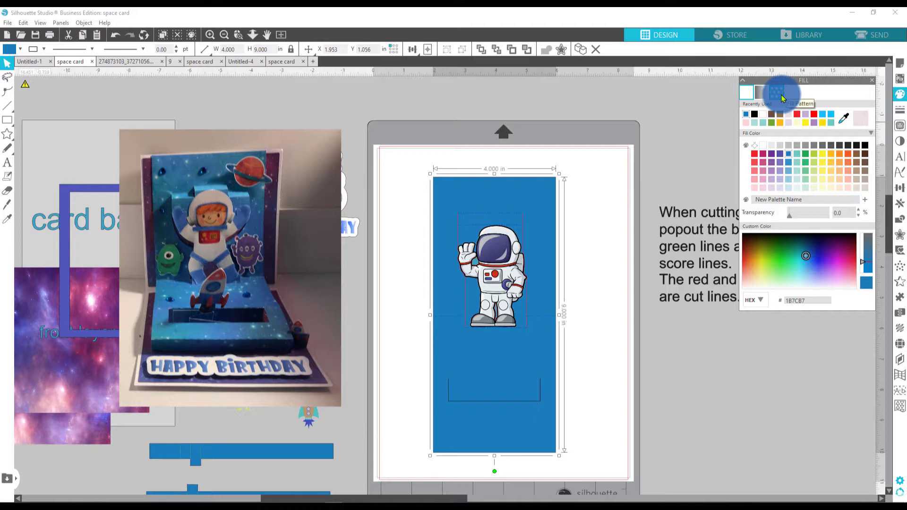
click(781, 97)
- Try black-and-white stripe and cloudy sky pattern fills on the pop-out background
click(824, 149)
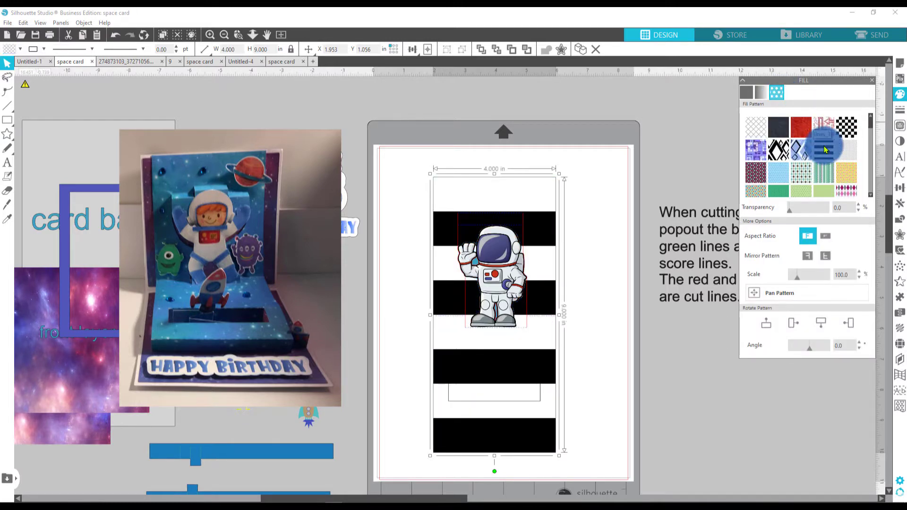
scroll(817, 174, down, 3)
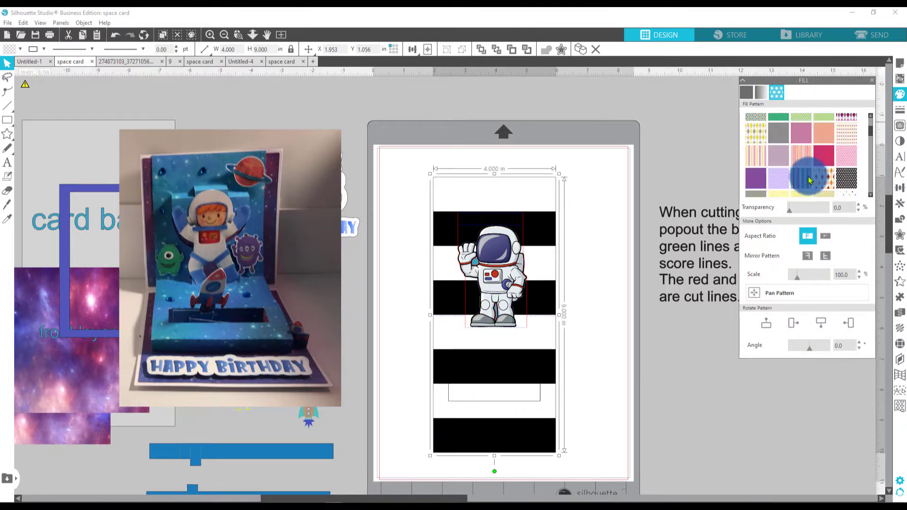
click(809, 180)
scroll(815, 184, down, 3)
click(844, 143)
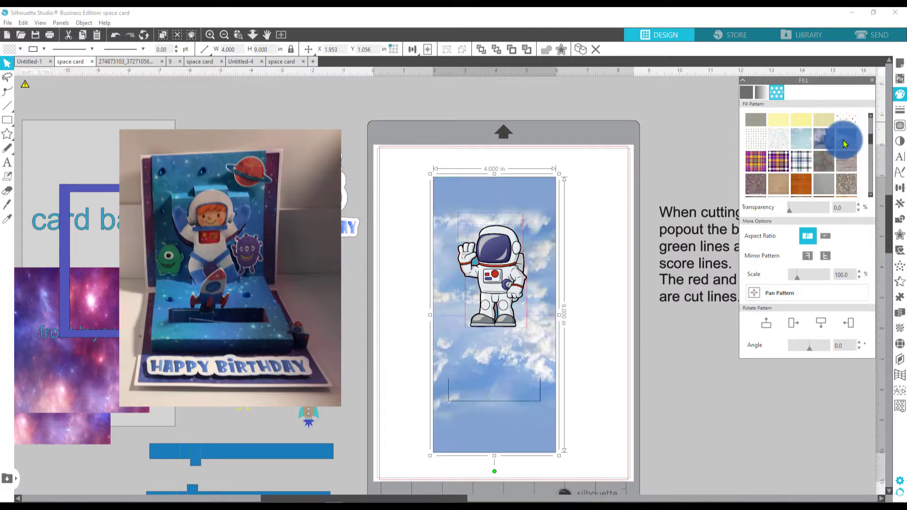
click(824, 142)
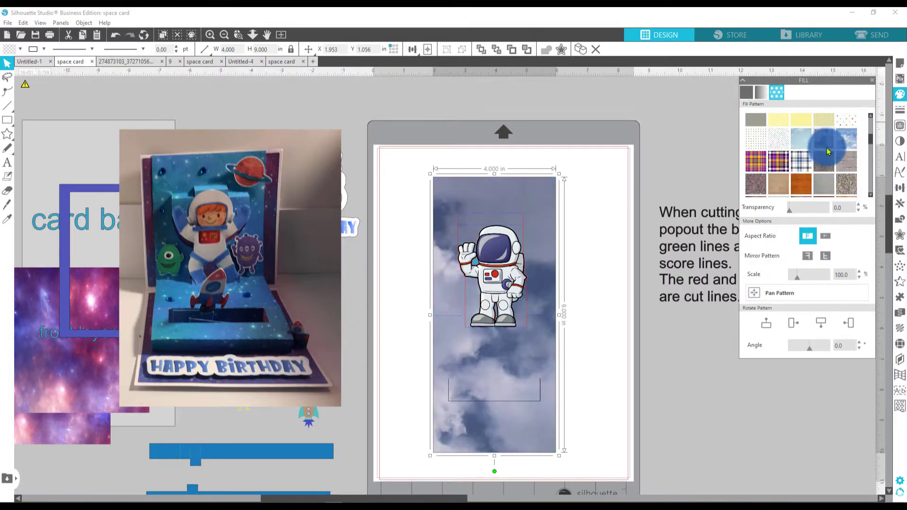
- Fill the pop-out background with the dark blue starry pattern from the Patterns group and close the fill settings
scroll(829, 158, down, 3)
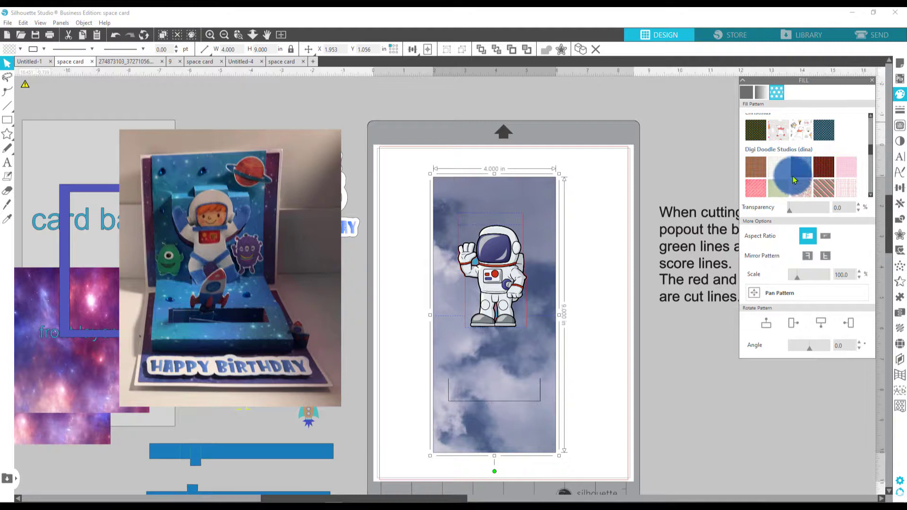
scroll(794, 170, down, 4)
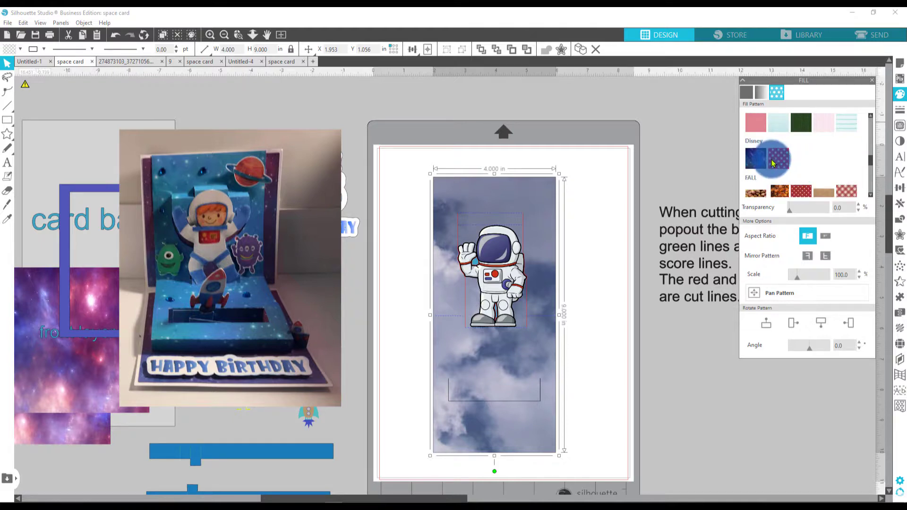
scroll(775, 161, down, 4)
click(766, 140)
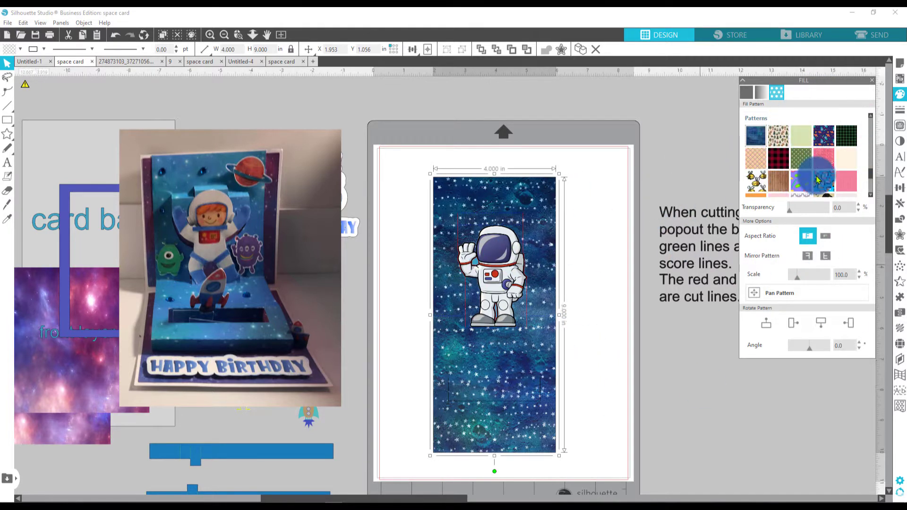
scroll(817, 180, up, 5)
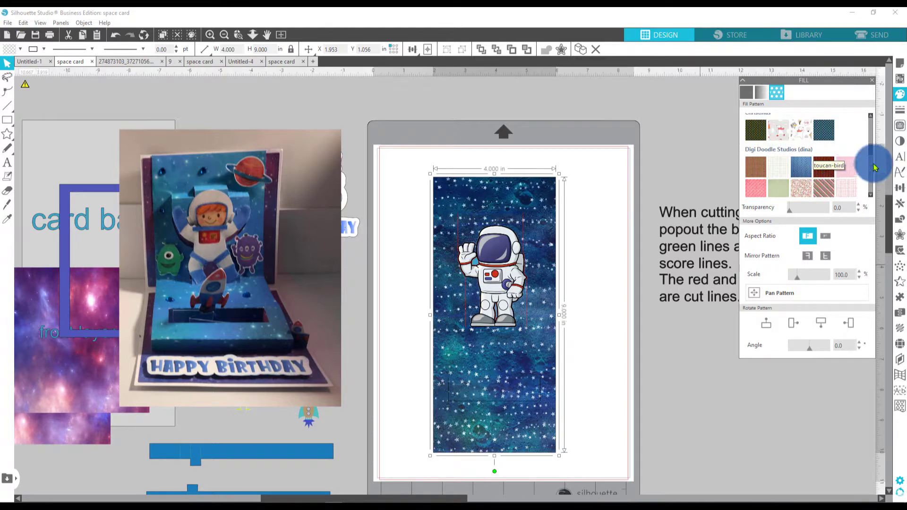
click(871, 84)
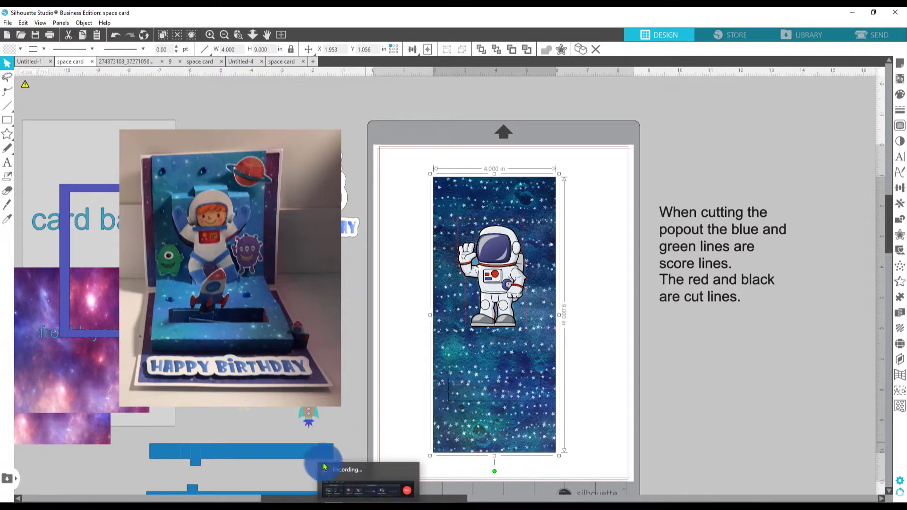
- Switch to Chrome to view Creative Fabrica's Outer Space Backgrounds page, and return to Silhouette Studio
click(298, 498)
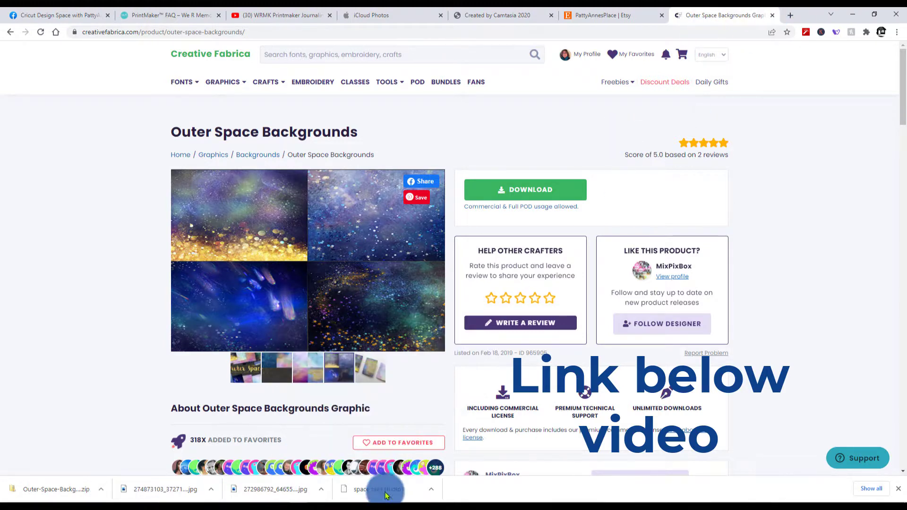
click(331, 505)
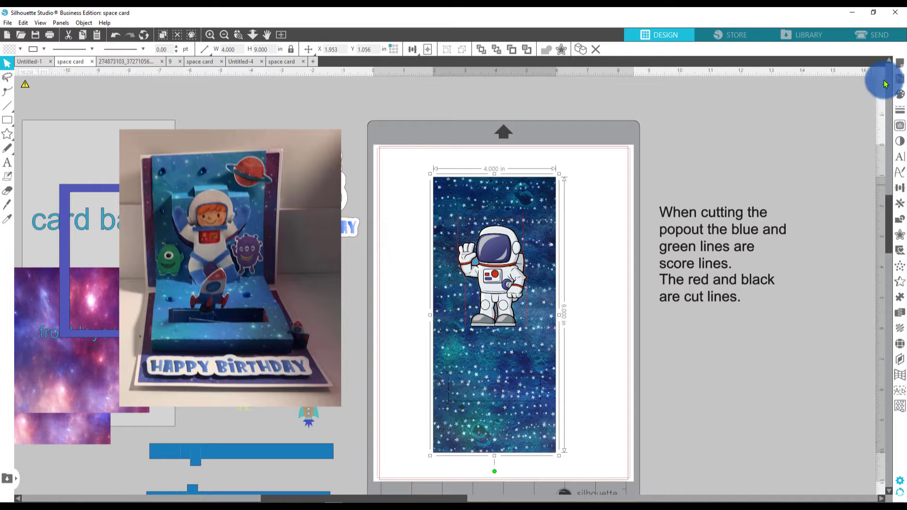
- Show the pattern library, reduce the program to a smaller window and move it aside on the desktop
click(810, 35)
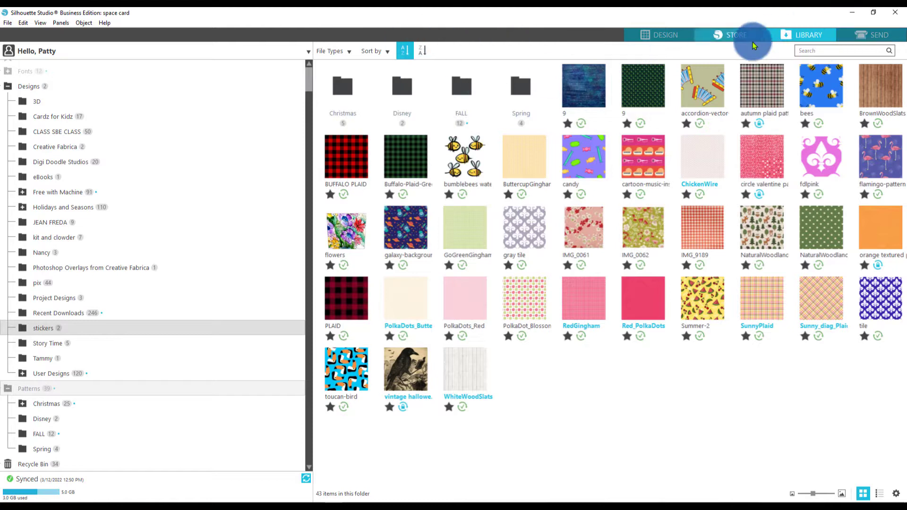
click(873, 14)
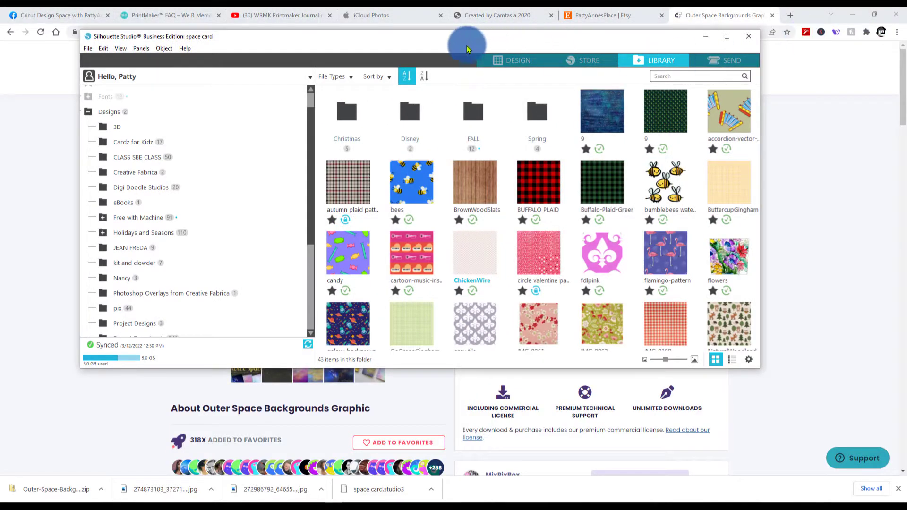
drag(544, 32, 426, 14)
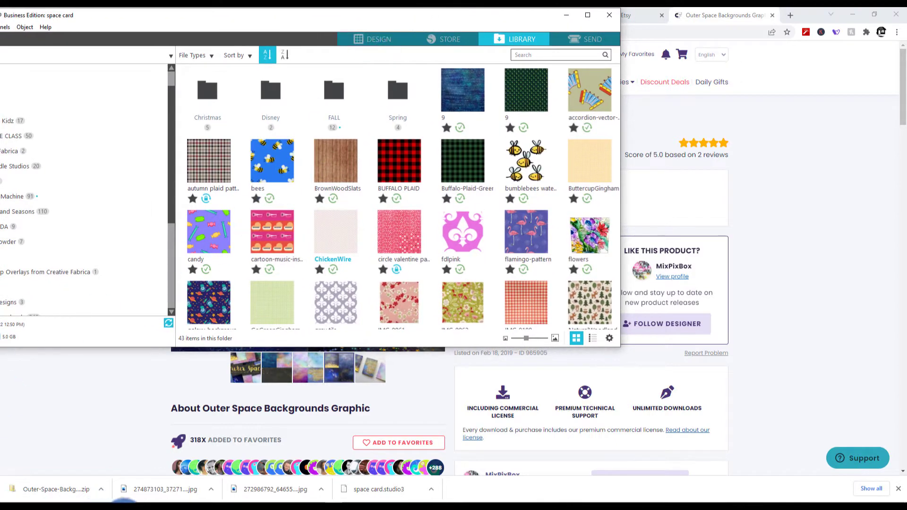
- Bring up the Outer-Space-Backgrounds-965905 Paper folder in File Explorer and arrange it beside the library window so image 9 is accessible
mouse_move(177, 491)
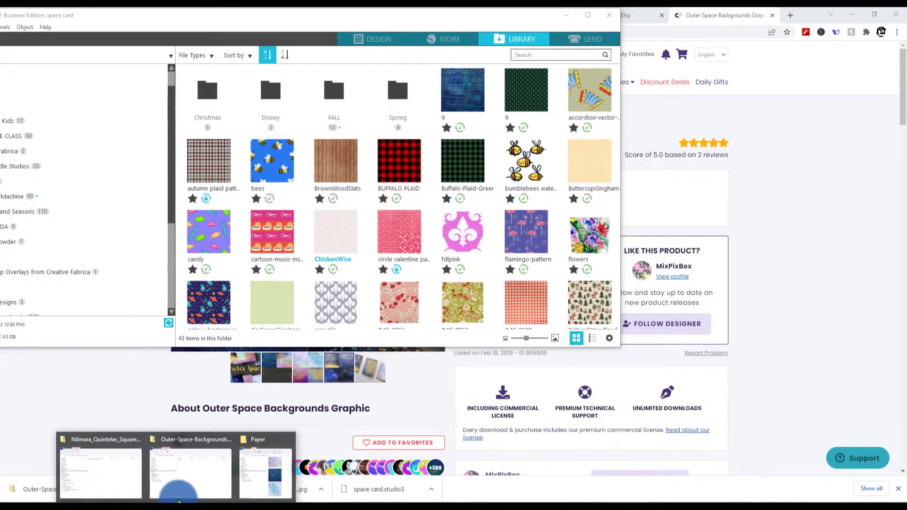
click(263, 469)
mouse_move(723, 24)
mouse_down()
mouse_move(802, 24)
mouse_move(714, 23)
mouse_up()
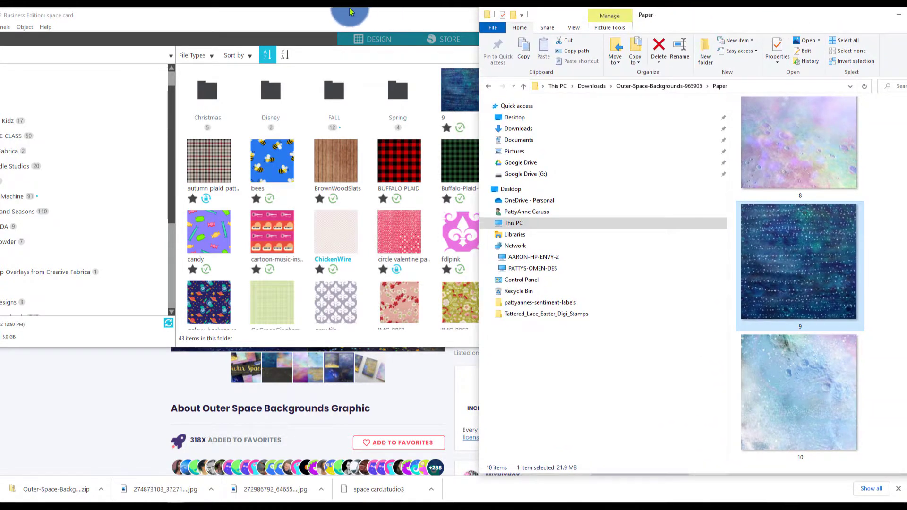
drag(314, 21, 244, 19)
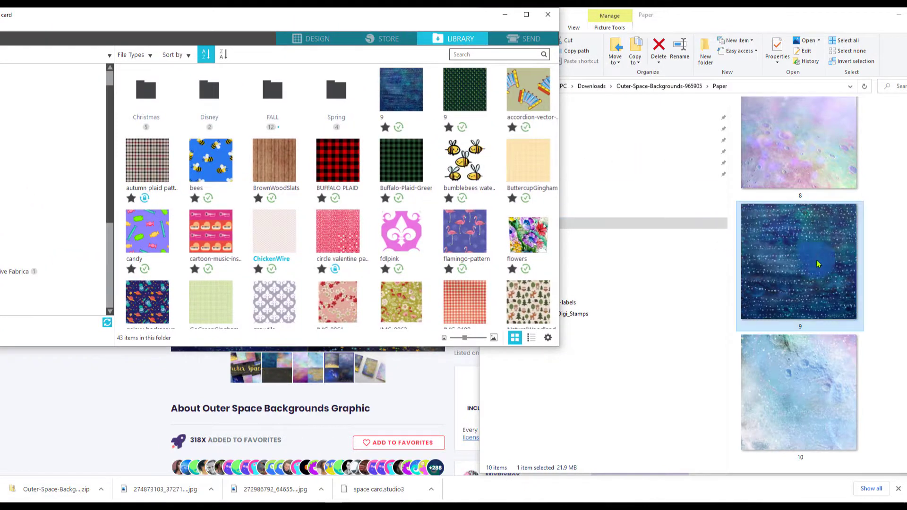
- Look through the downloaded space background images in the Paper folder
drag(748, 21, 741, 23)
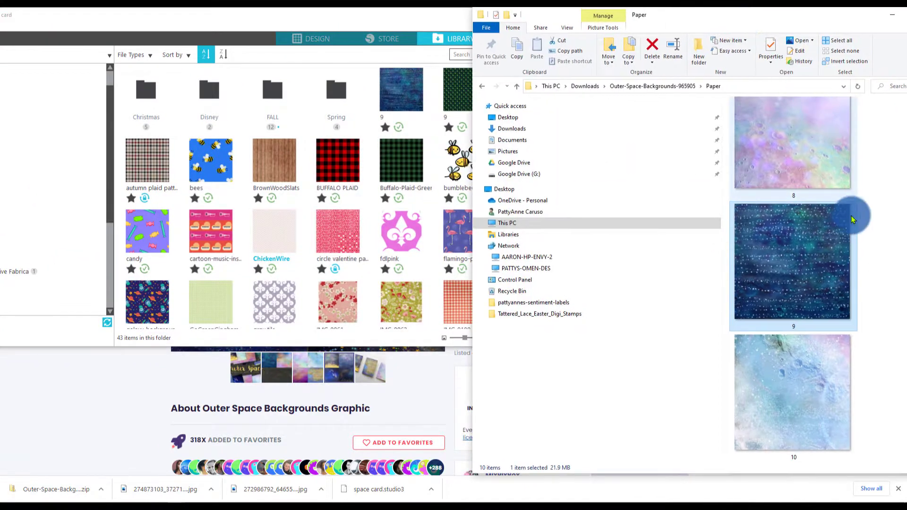
scroll(866, 232, up, 3)
scroll(867, 233, up, 5)
scroll(866, 235, down, 6)
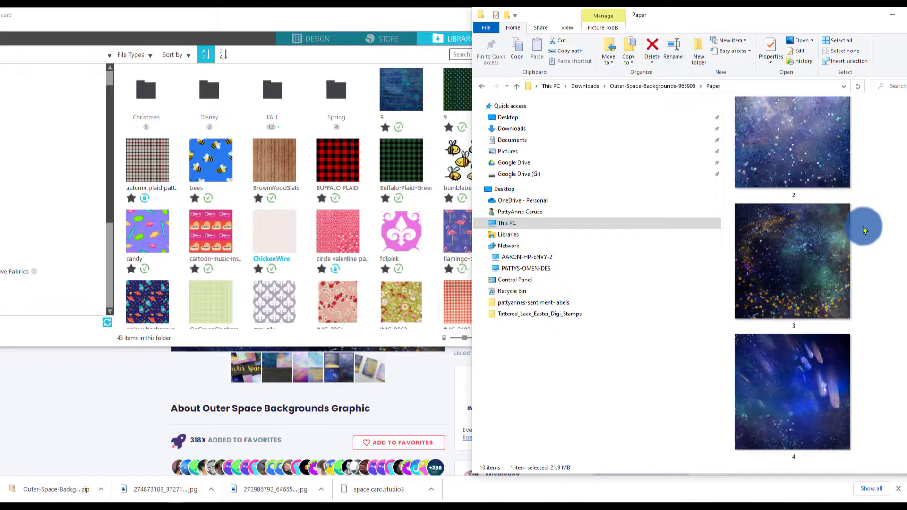
scroll(852, 234, down, 5)
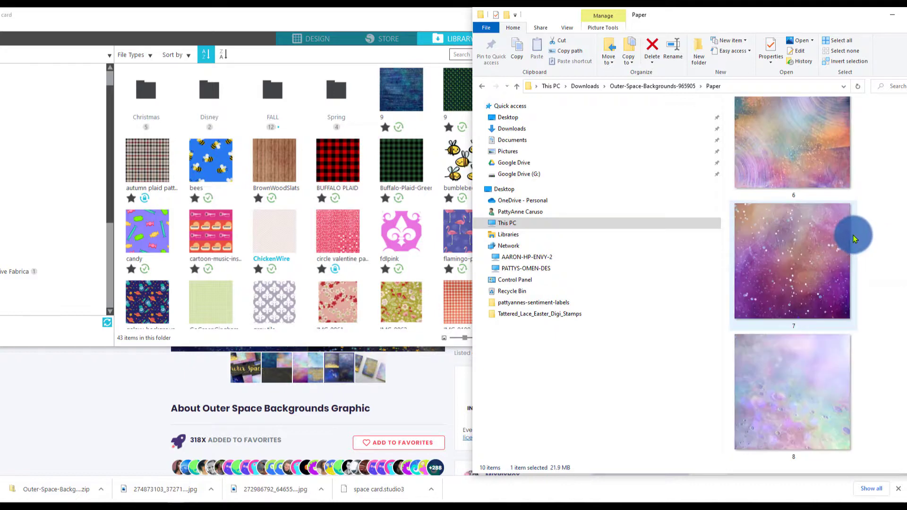
scroll(851, 255, up, 5)
scroll(851, 260, down, 5)
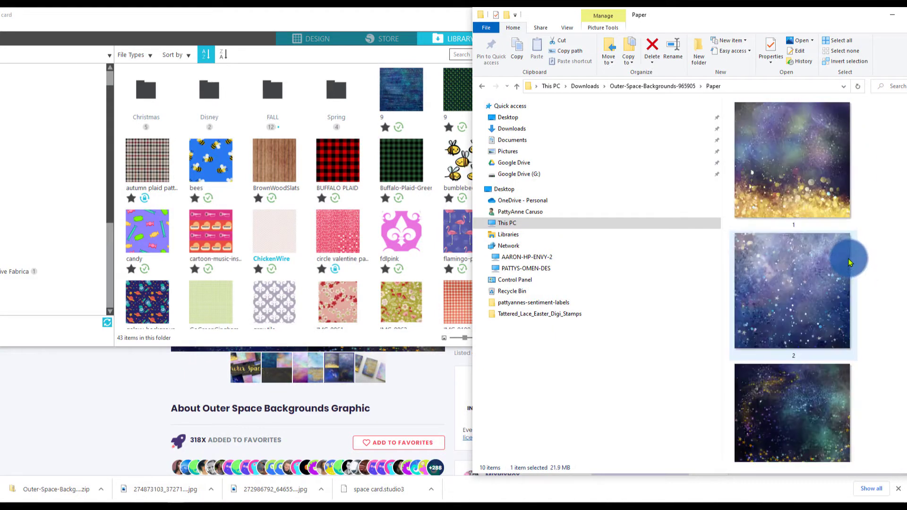
scroll(820, 213, up, 5)
scroll(822, 233, down, 6)
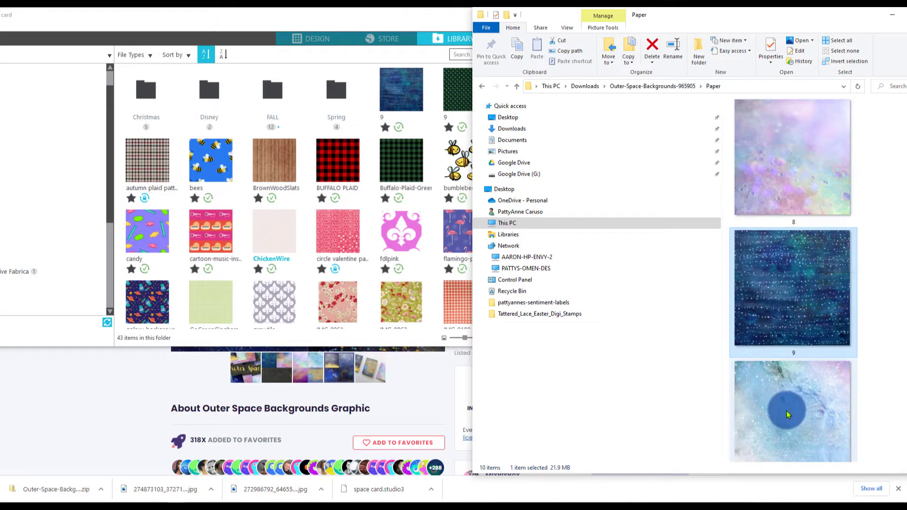
- Add background image 10 from the Paper folder to the library's Patterns folder, repositioning the library window for access
click(793, 399)
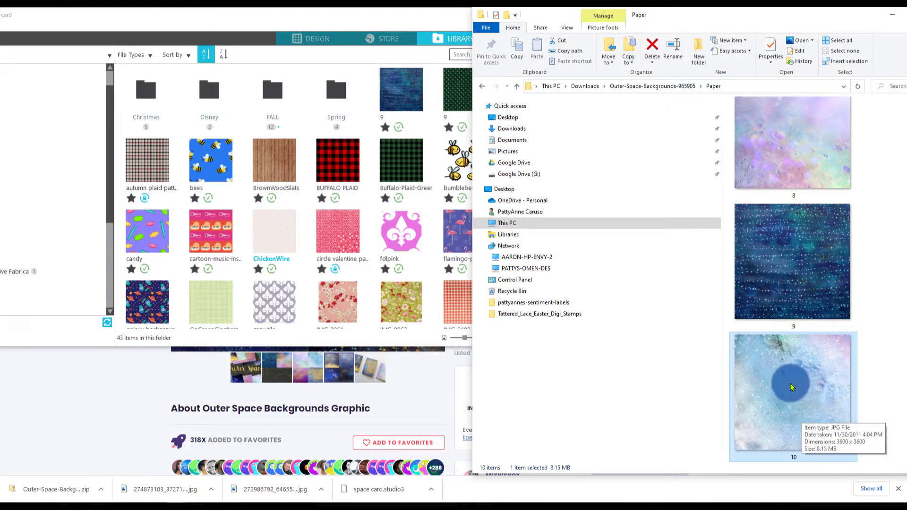
drag(293, 20, 212, 22)
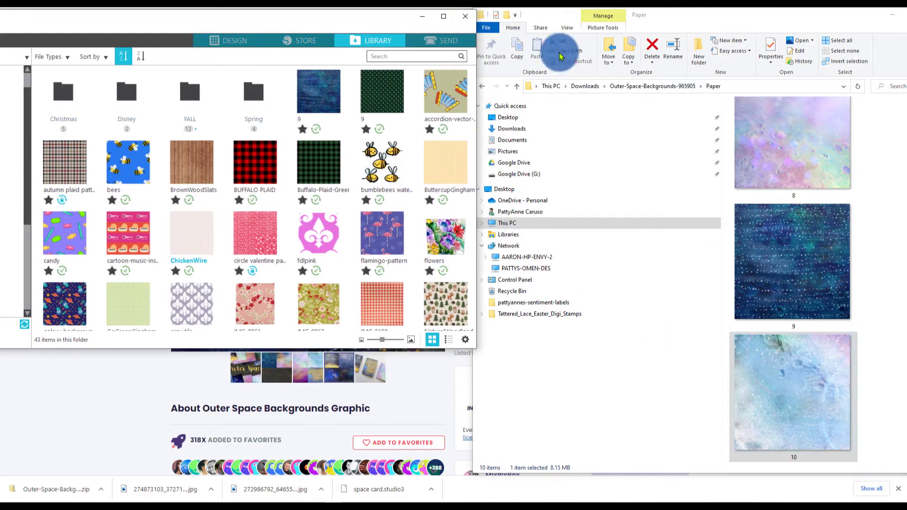
drag(806, 347, 414, 224)
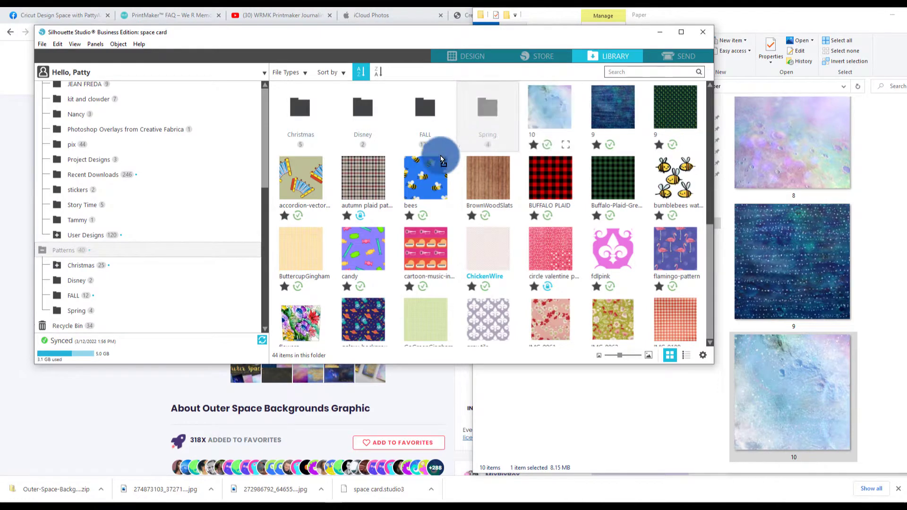
- Move the Disney patterns folder into the Spring folder and show the Spring folder's contents
drag(109, 285, 88, 307)
click(100, 284)
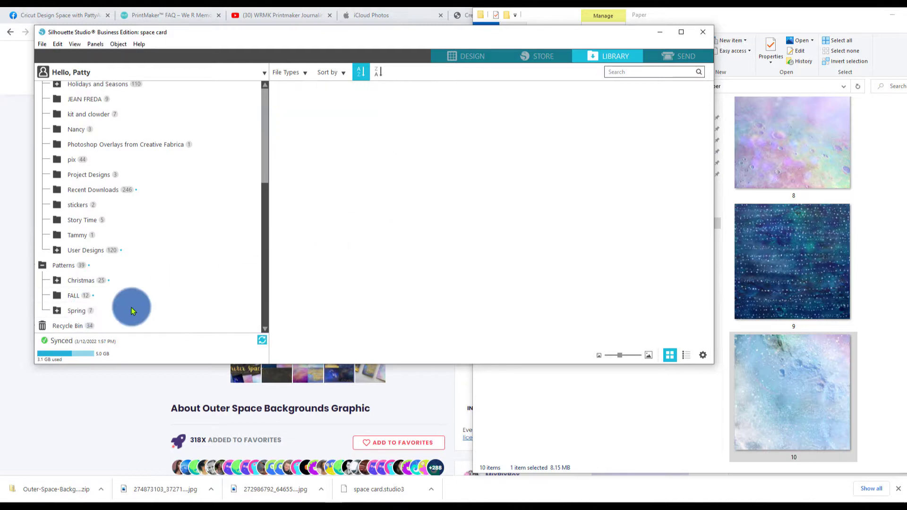
click(72, 314)
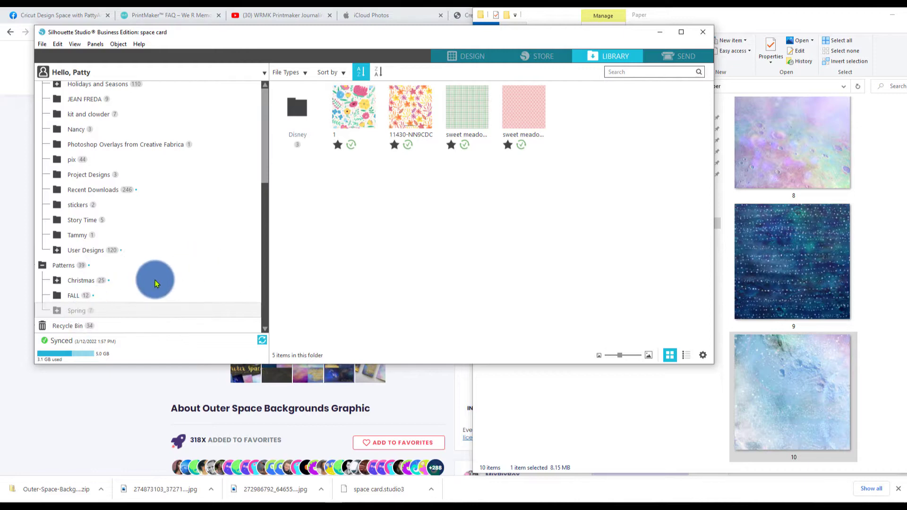
- Locate background 10 among all library files and place it in the Spring patterns folder
scroll(206, 236, up, 5)
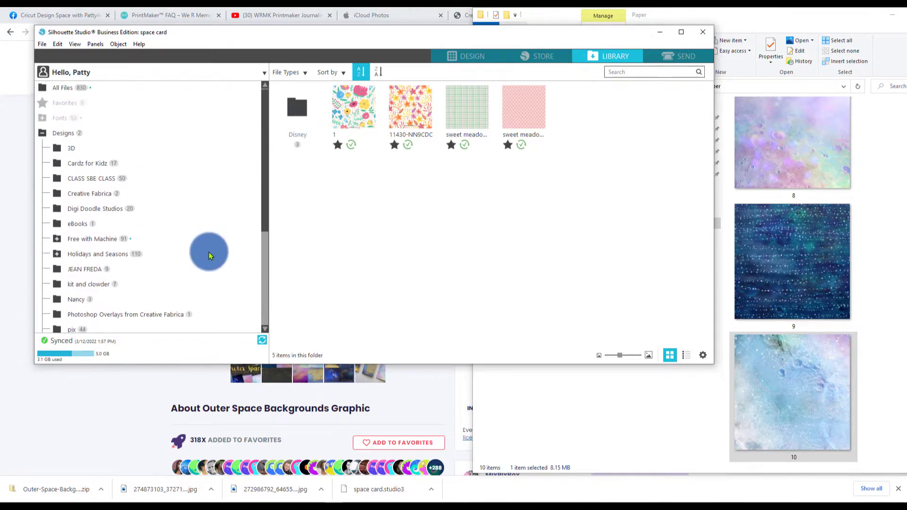
click(61, 87)
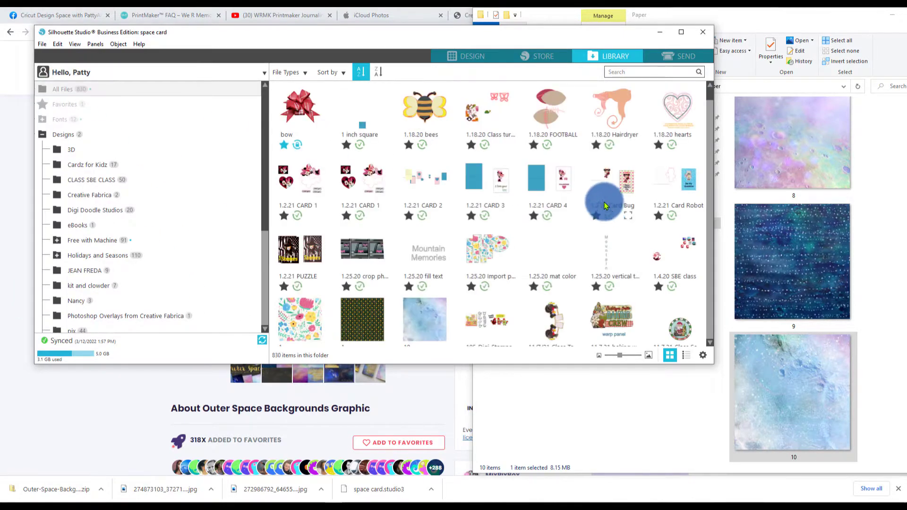
scroll(605, 204, down, 1)
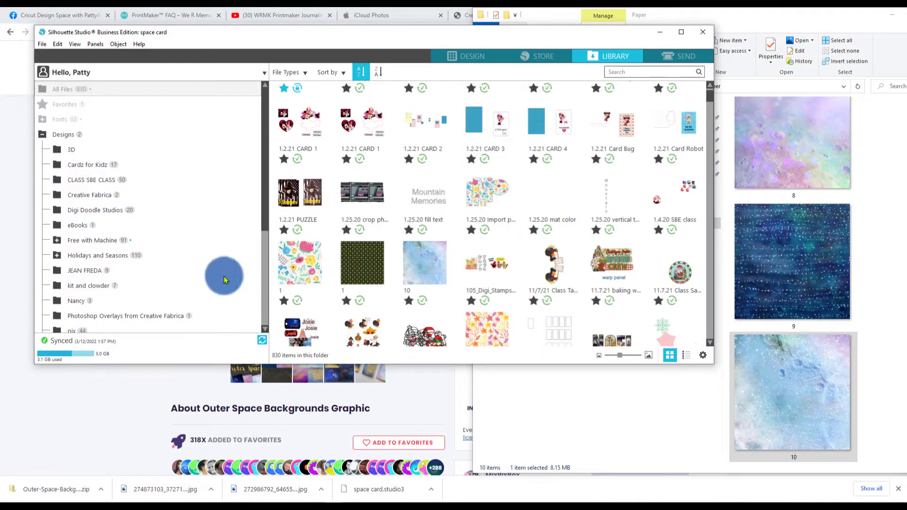
drag(264, 207, 275, 374)
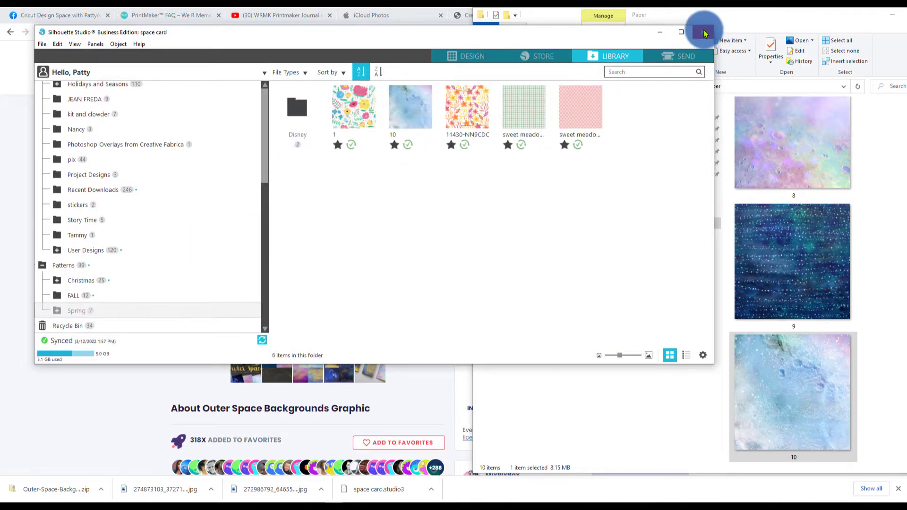
- Return to the design workspace at full window size and fill the pop-out panel with the dark blue starry pattern from the Patterns group
click(461, 57)
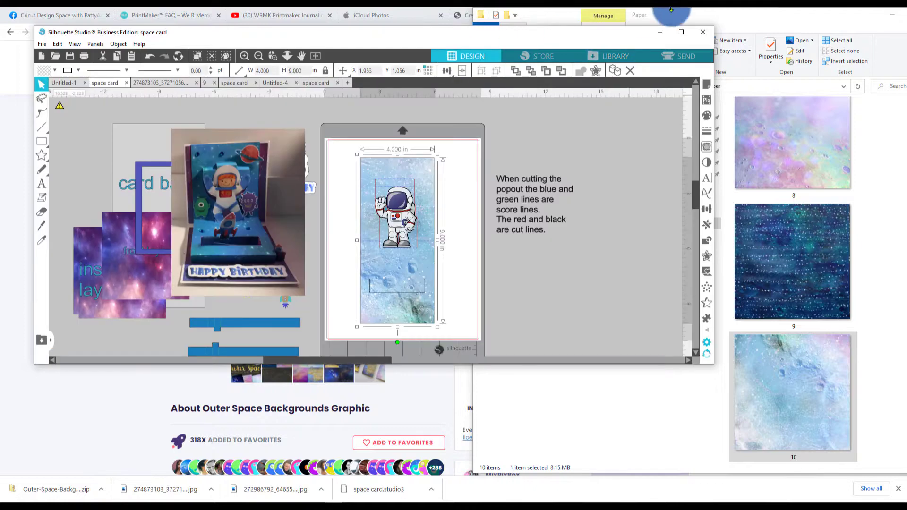
click(682, 34)
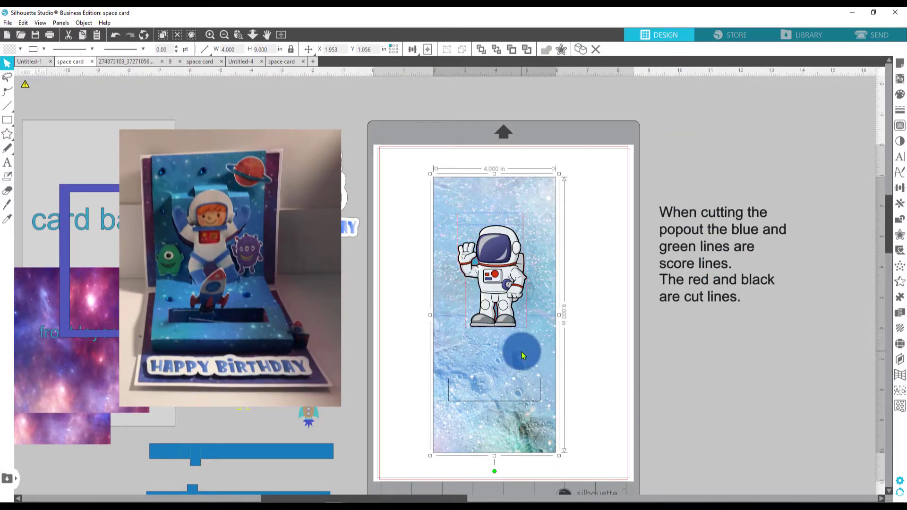
click(902, 97)
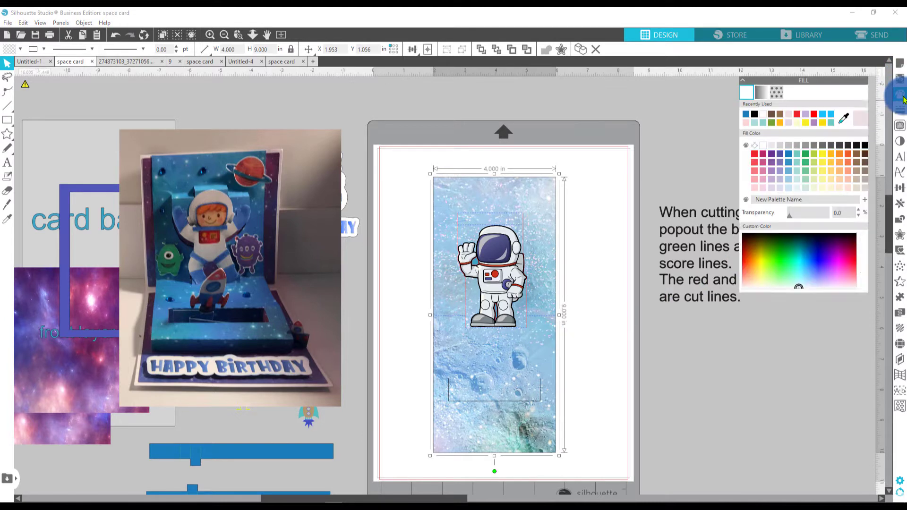
click(778, 93)
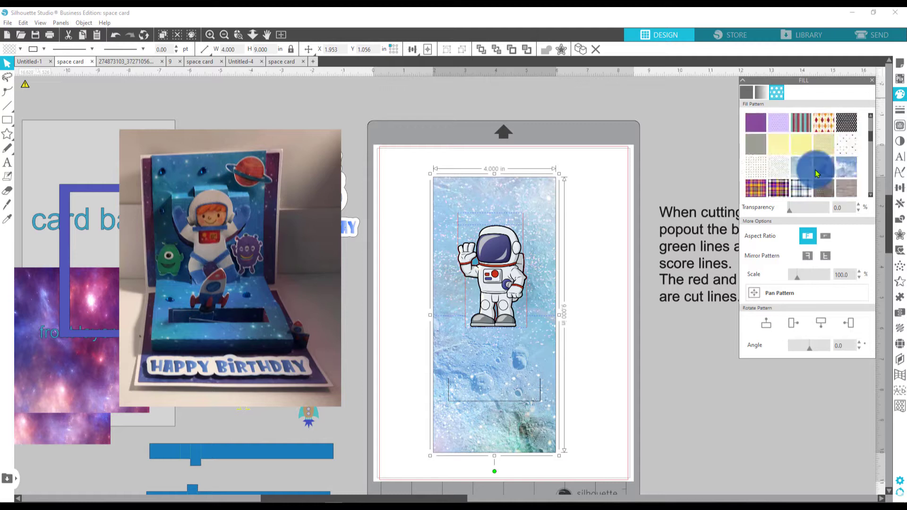
scroll(817, 174, down, 3)
scroll(817, 174, down, 6)
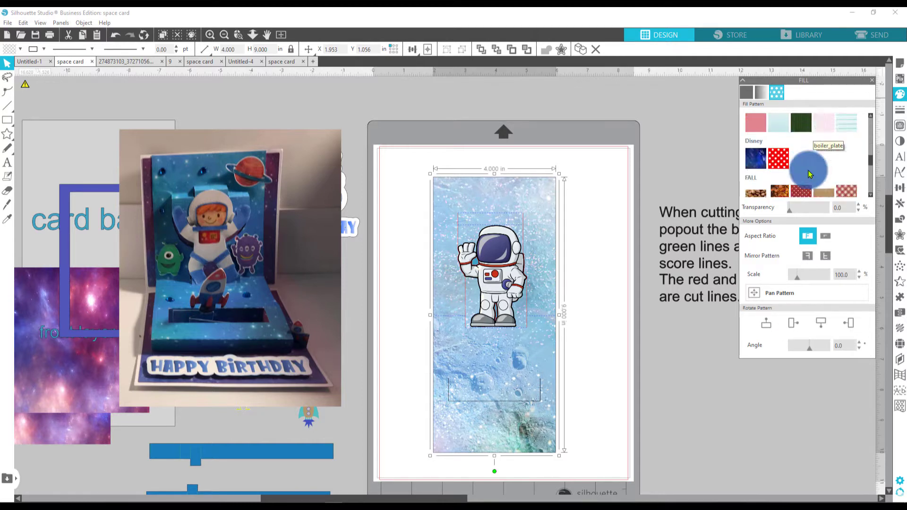
scroll(807, 176, down, 2)
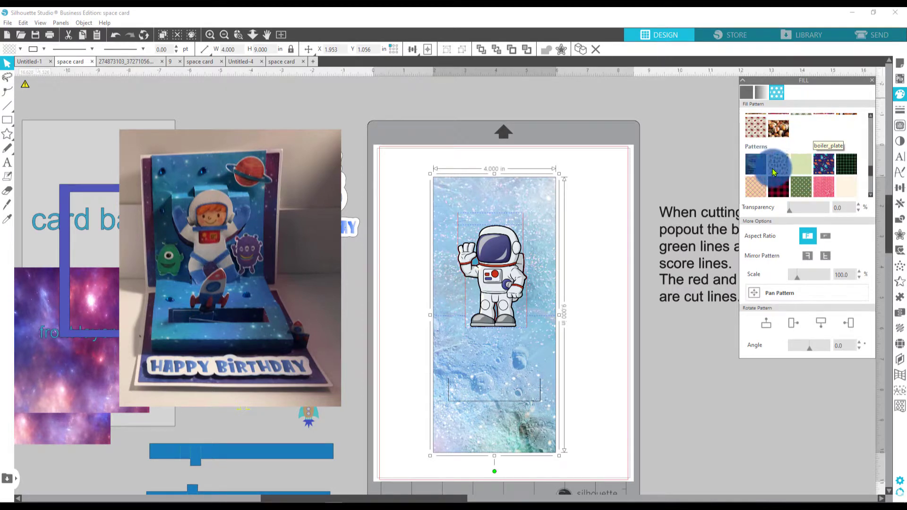
click(756, 165)
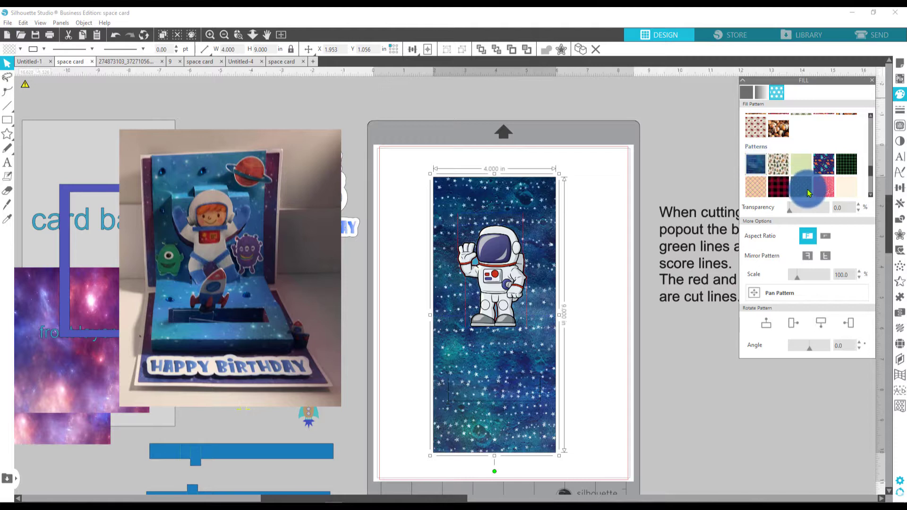
- Fill the pop-out panel with the light blue background from the Spring pattern group and deselect it
scroll(809, 194, down, 4)
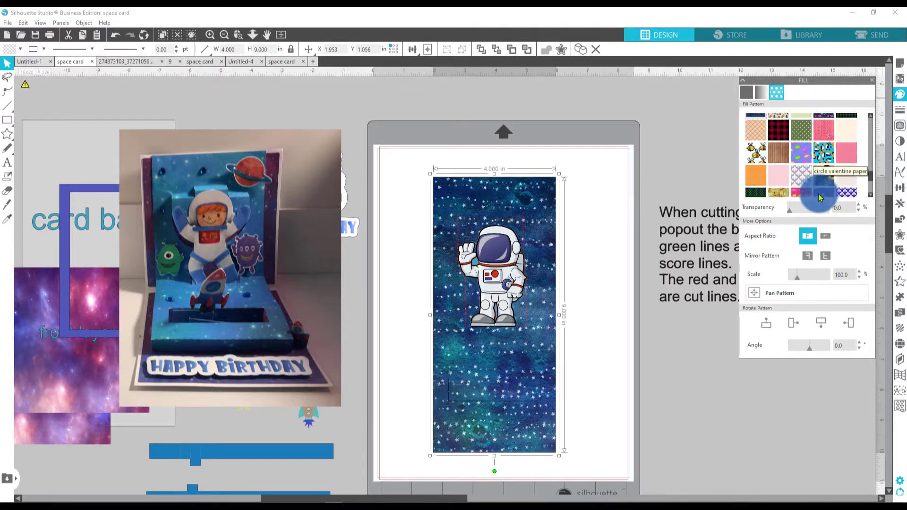
scroll(819, 198, down, 2)
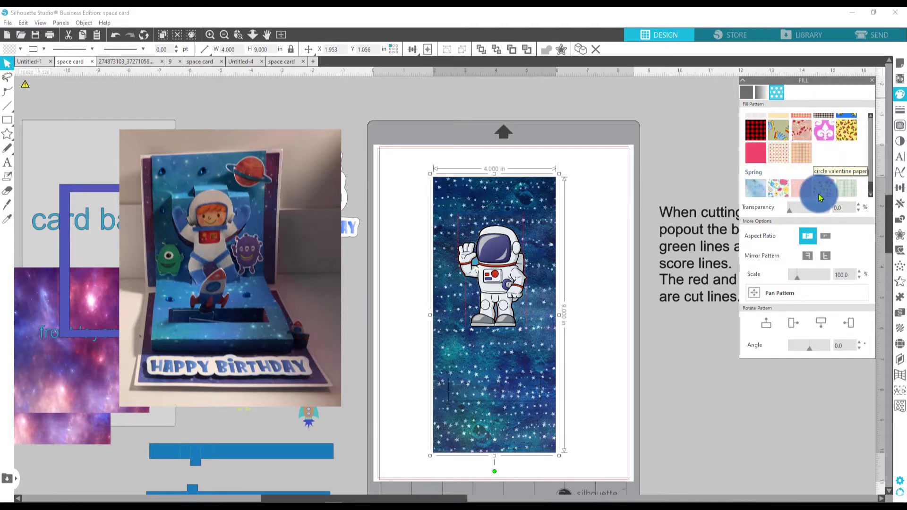
click(748, 183)
click(679, 392)
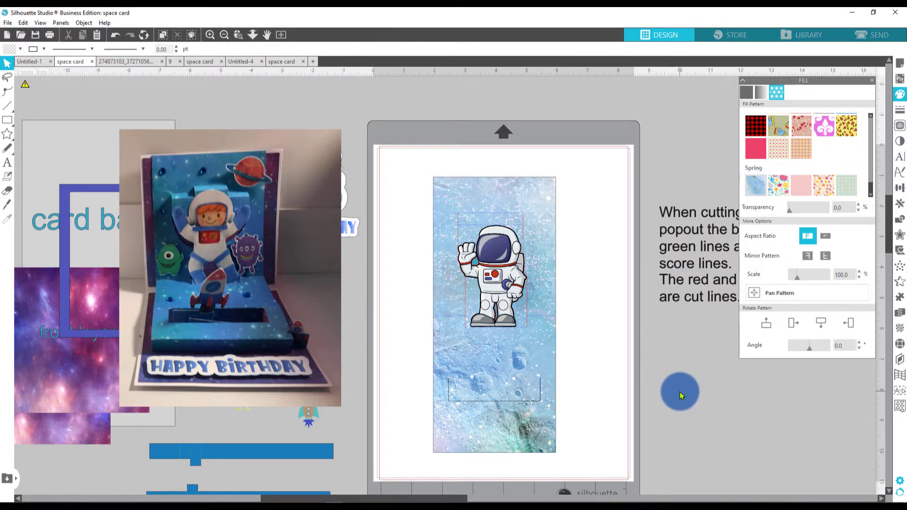
- Select the pop-out panel with its astronaut and cut and score lines, and group them
drag(581, 370, 448, 148)
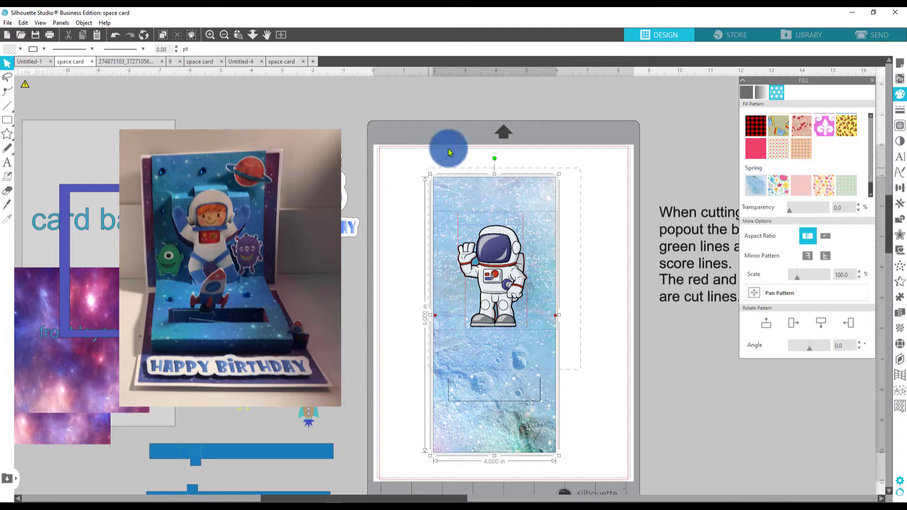
right_click(499, 232)
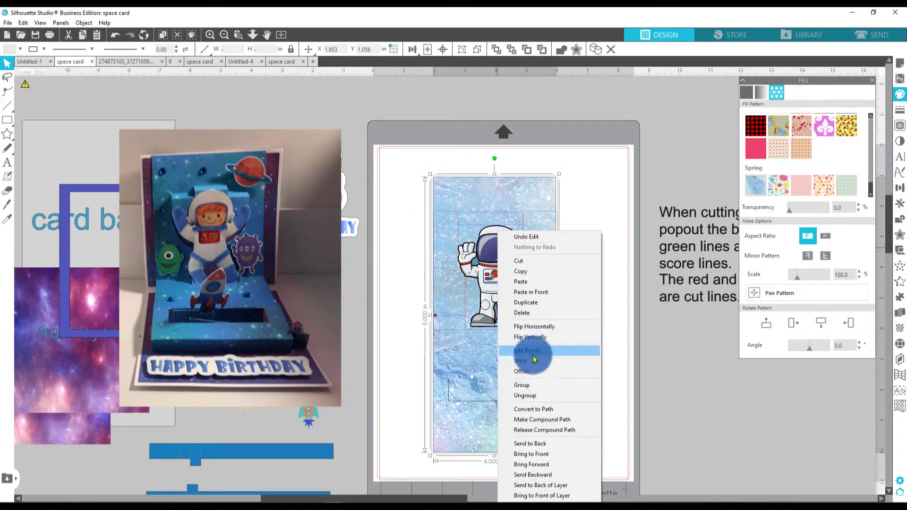
click(542, 385)
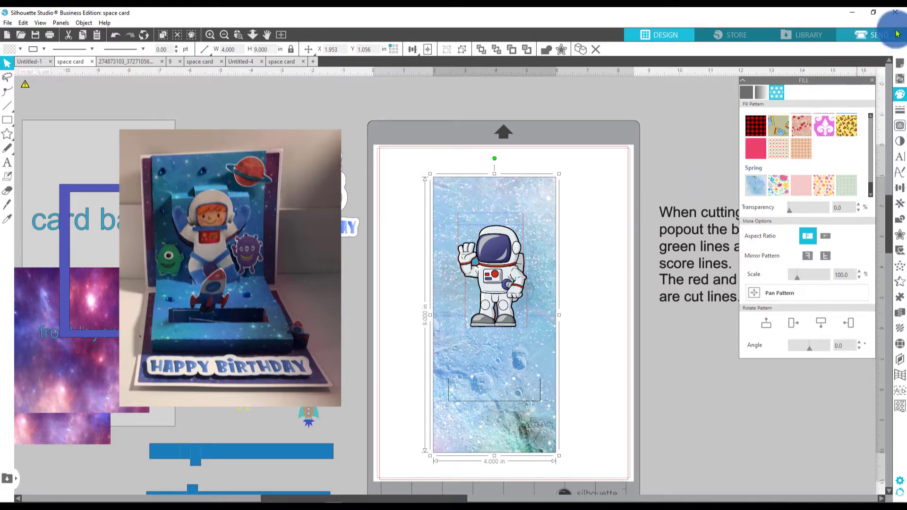
- Turn on registration marks for the page in Page Setup
click(900, 65)
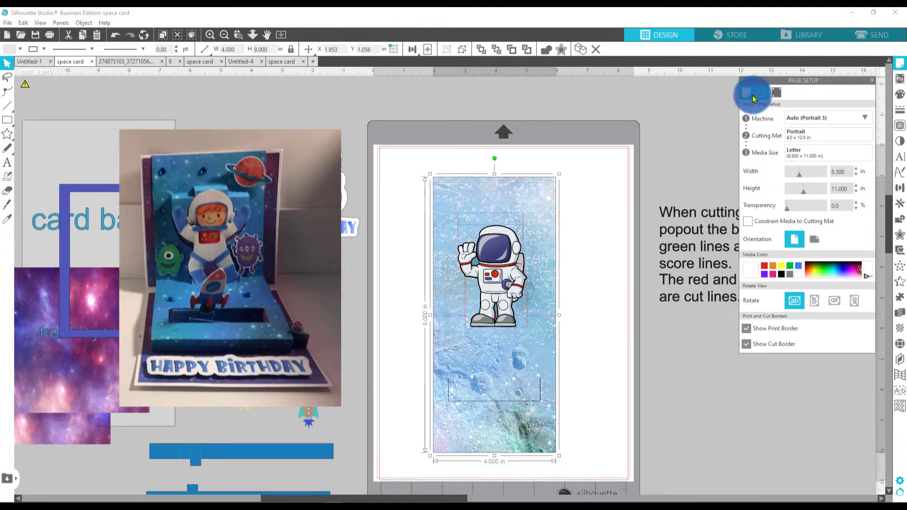
click(775, 93)
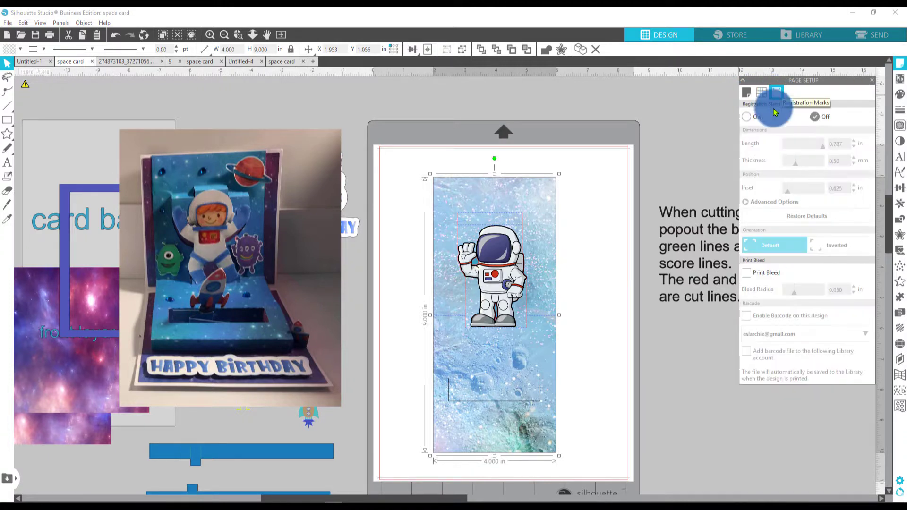
click(751, 117)
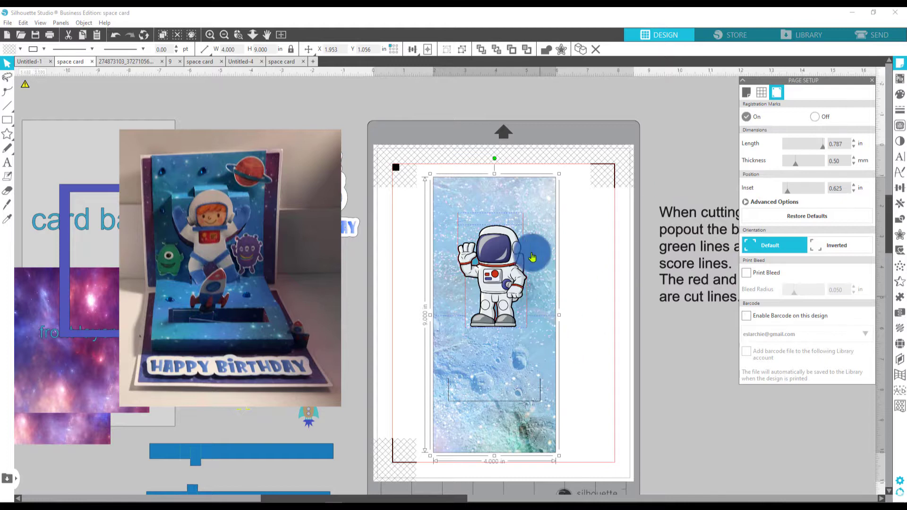
- Move the grouped pop-out up inside the registration mark area and place the orange horned monster beside it on the page
drag(510, 264, 497, 255)
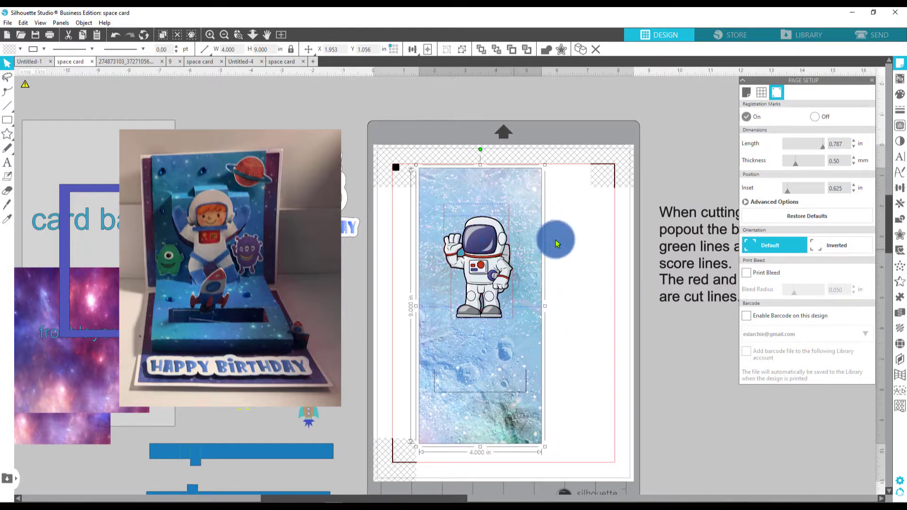
click(706, 137)
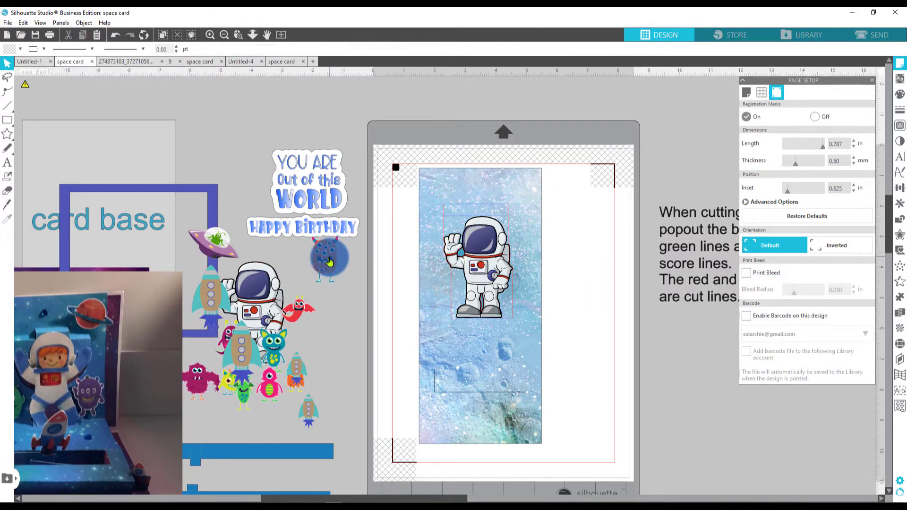
drag(351, 277, 573, 198)
click(354, 166)
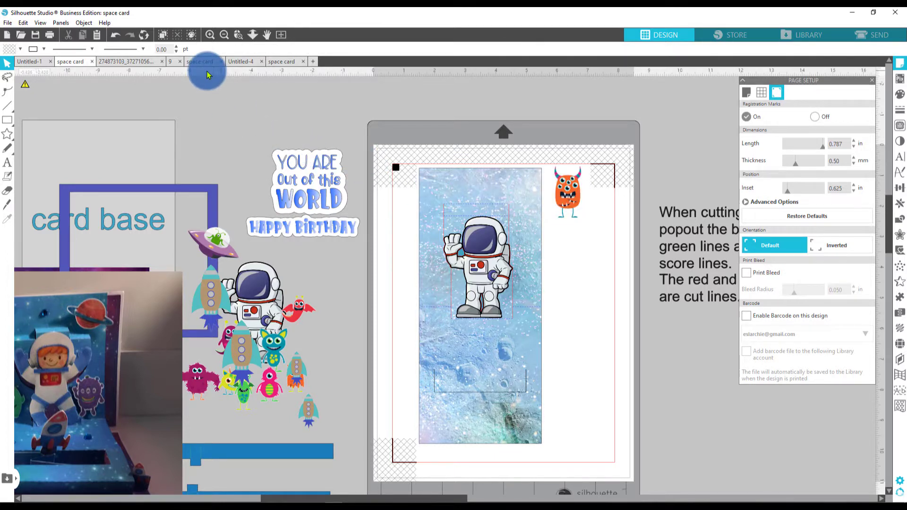
- Check the Untitled-4 document, and show the other space card document with the monsters and rockets arranged around the pop-out
click(240, 62)
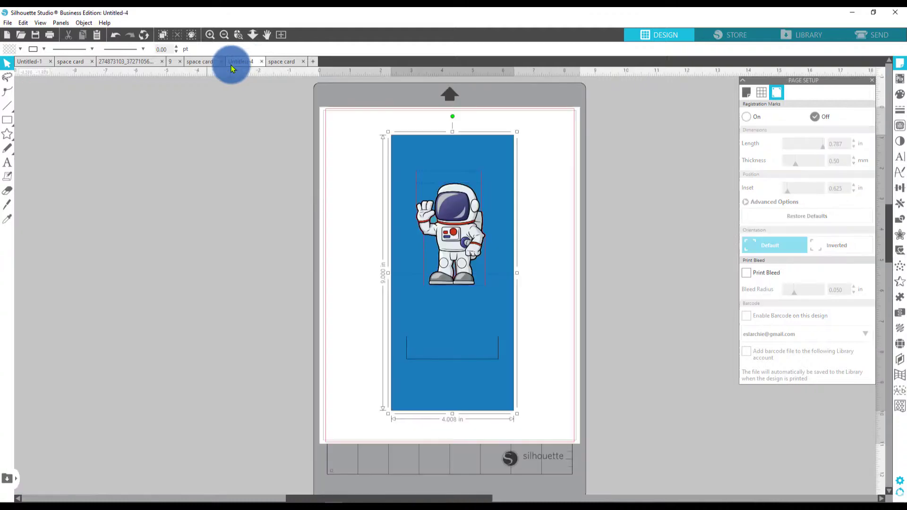
click(194, 62)
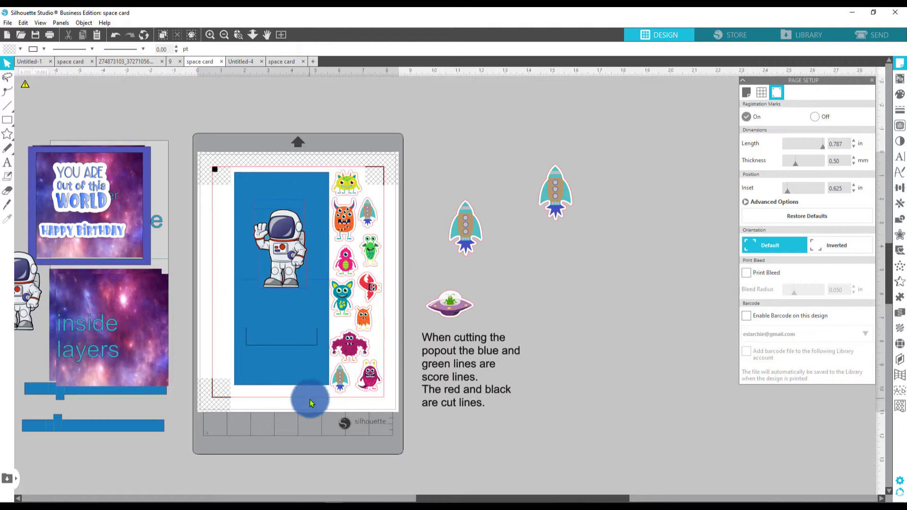
- Preview the pop-out page for printing, check the print quality options in the printer preferences, and cancel without printing
drag(501, 500, 455, 497)
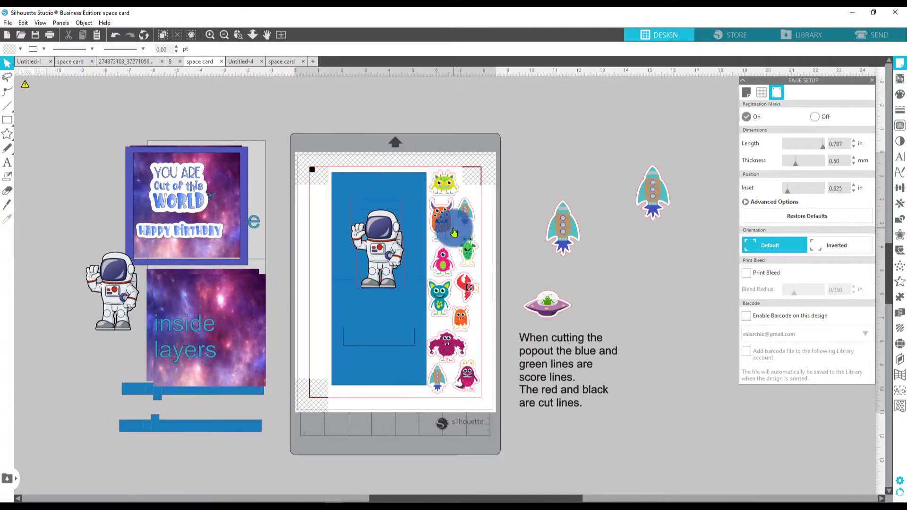
click(2, 24)
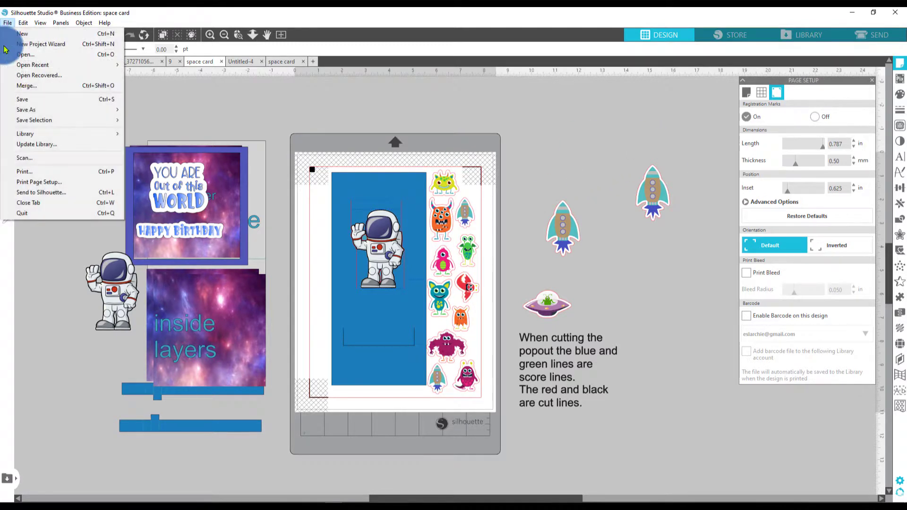
click(53, 173)
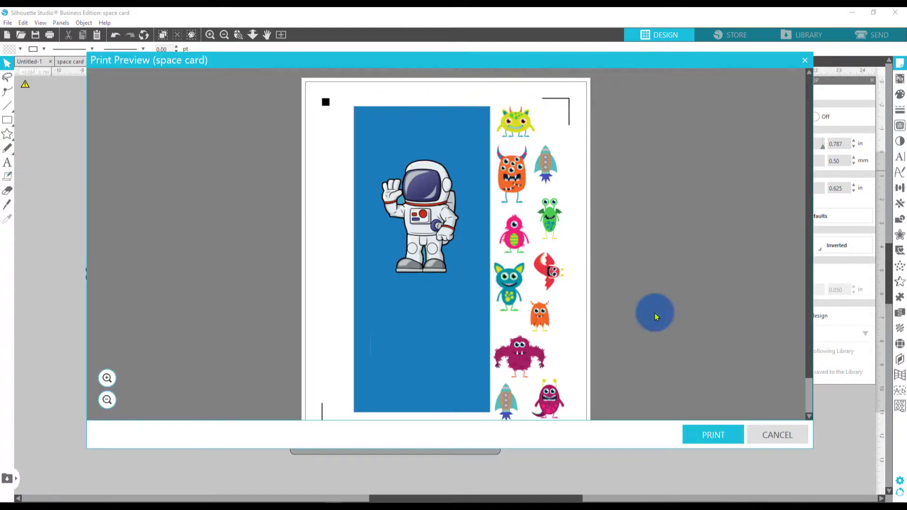
click(712, 434)
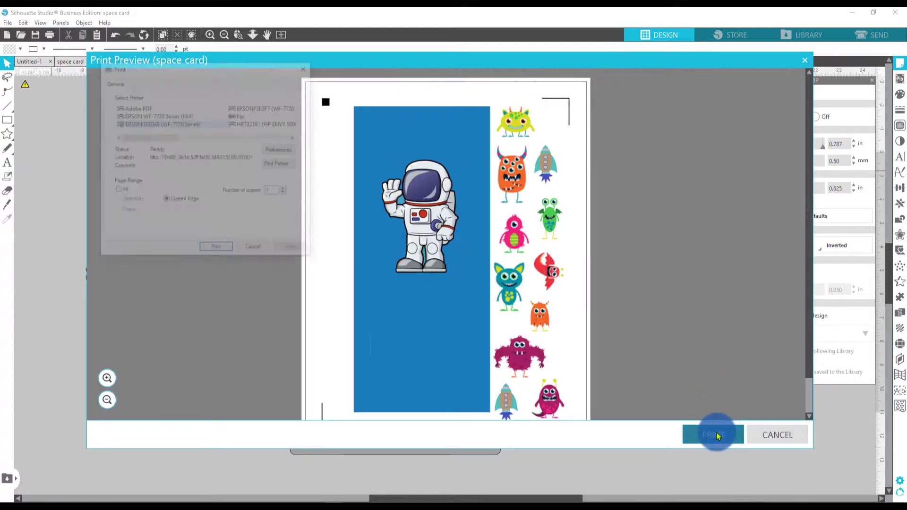
click(282, 152)
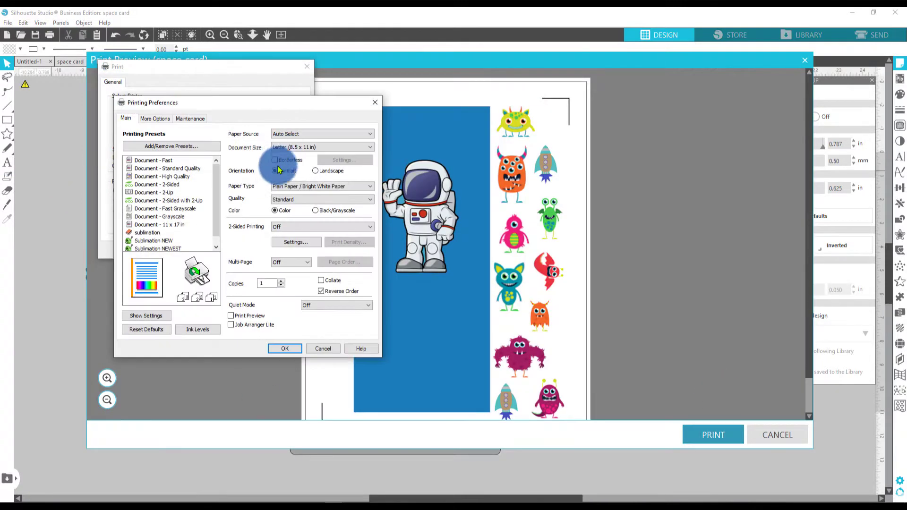
click(301, 200)
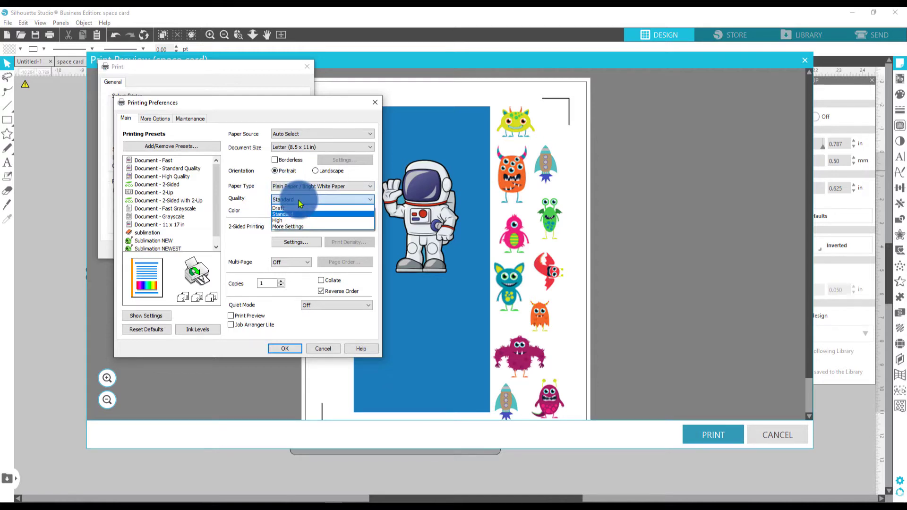
click(323, 349)
click(305, 70)
click(769, 431)
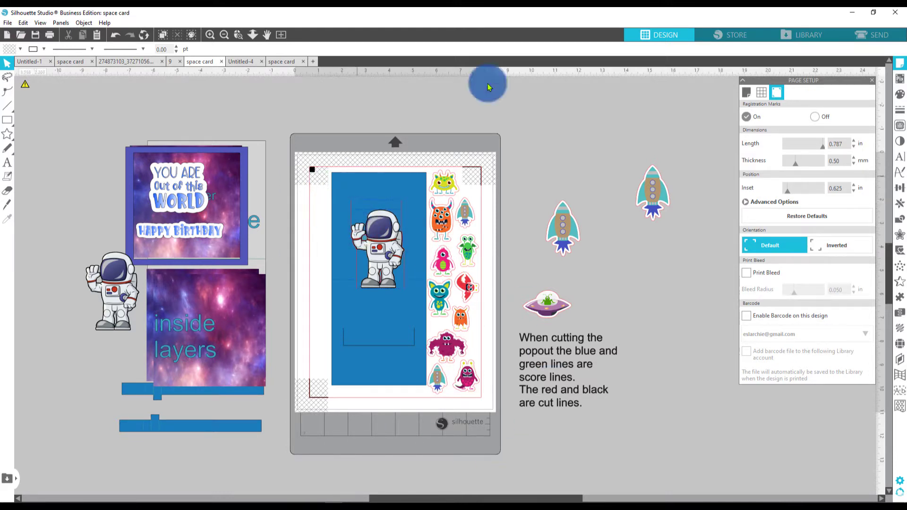
- Go to the cut settings, view the Simple mode, and return to actions set by line colour
click(872, 35)
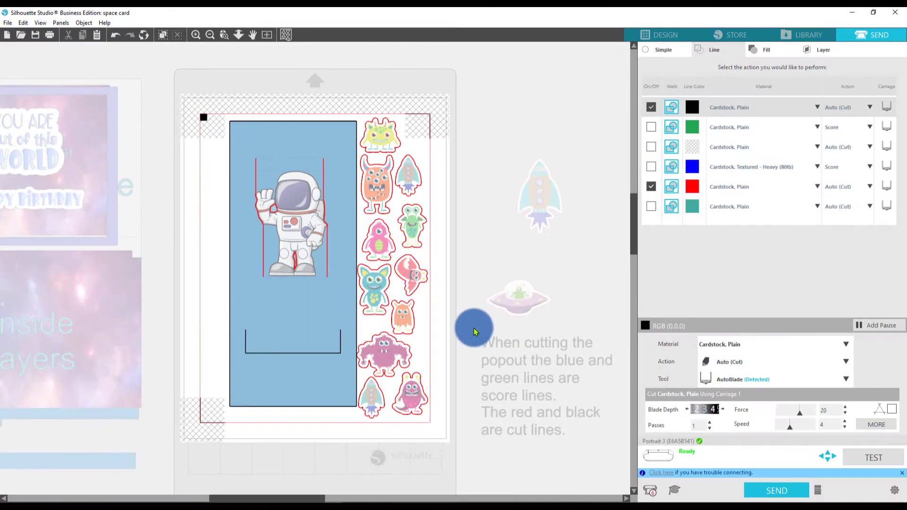
click(662, 49)
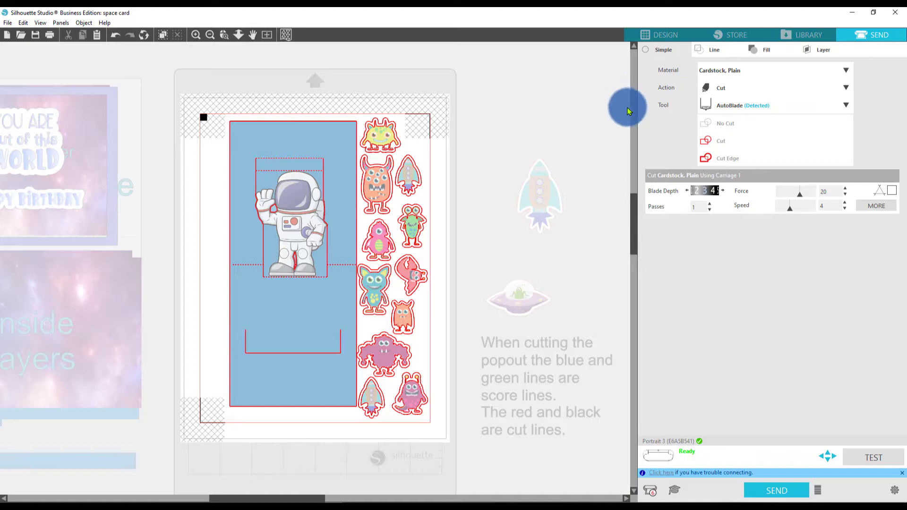
click(722, 52)
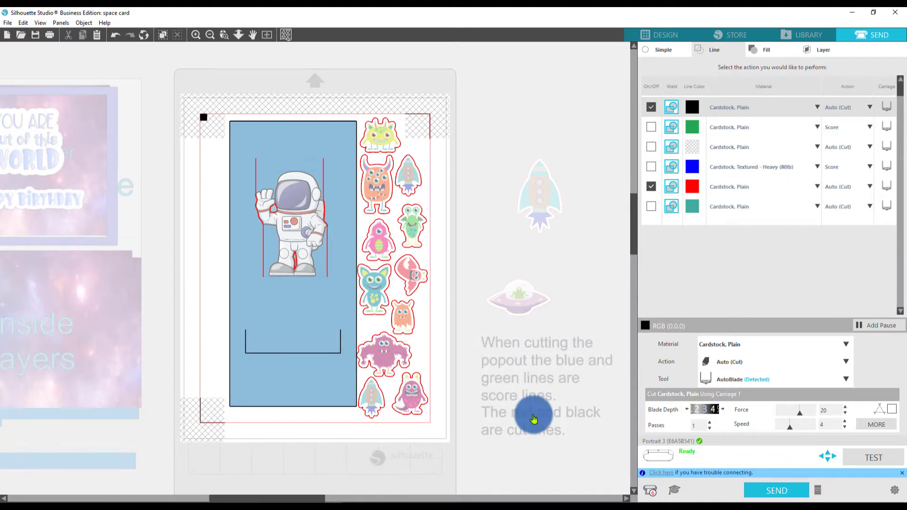
- Enable the green and blue lines and disable the red and black lines for the scoring pass
click(651, 127)
click(651, 167)
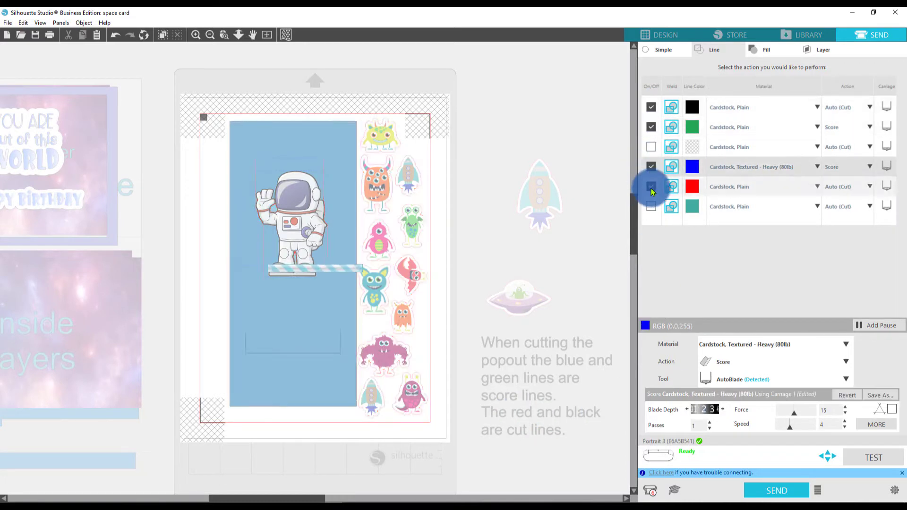
click(651, 187)
click(651, 108)
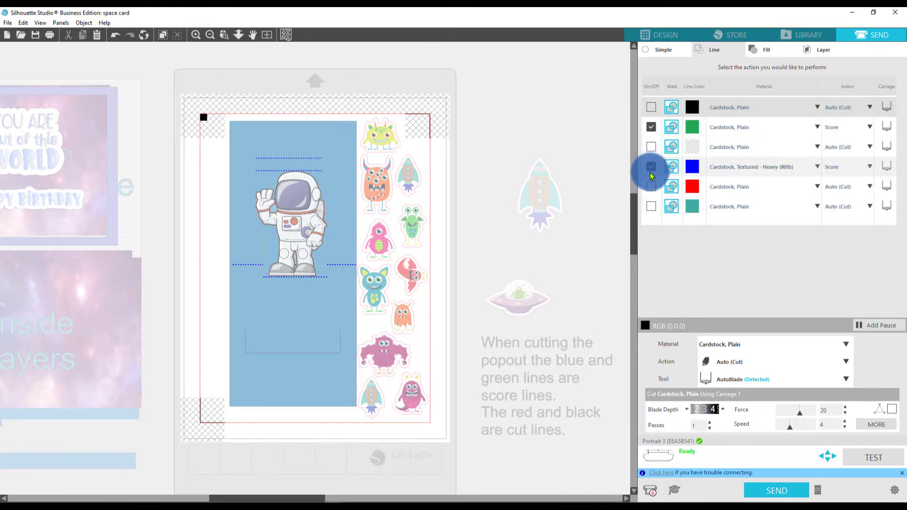
- Set the action of both the green and the blue lines to Score
click(872, 129)
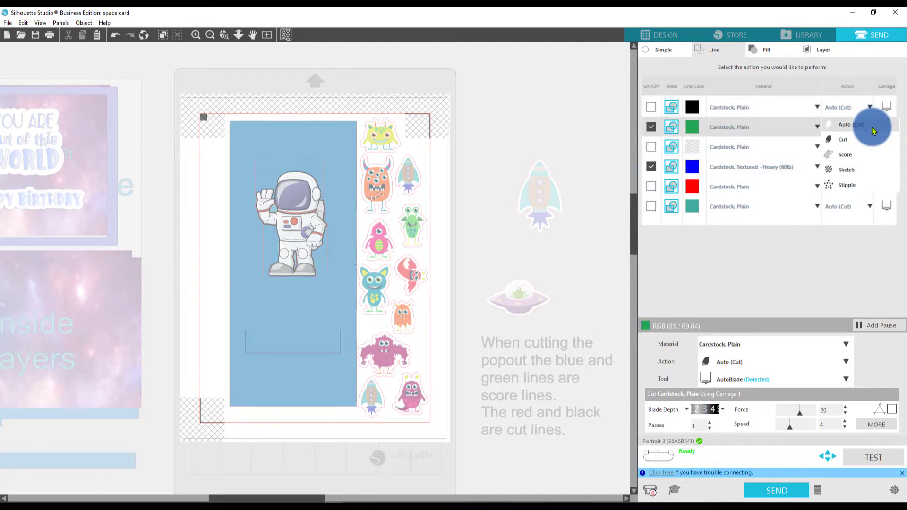
click(850, 156)
click(868, 168)
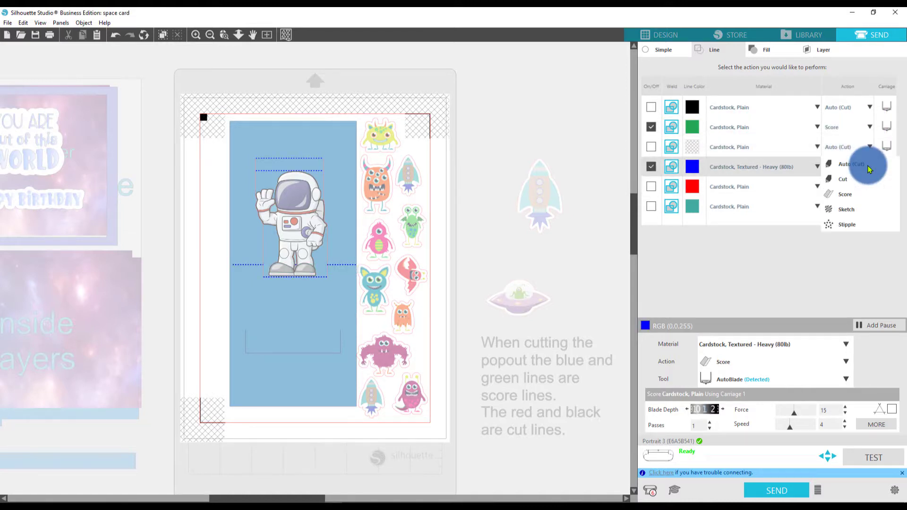
click(858, 194)
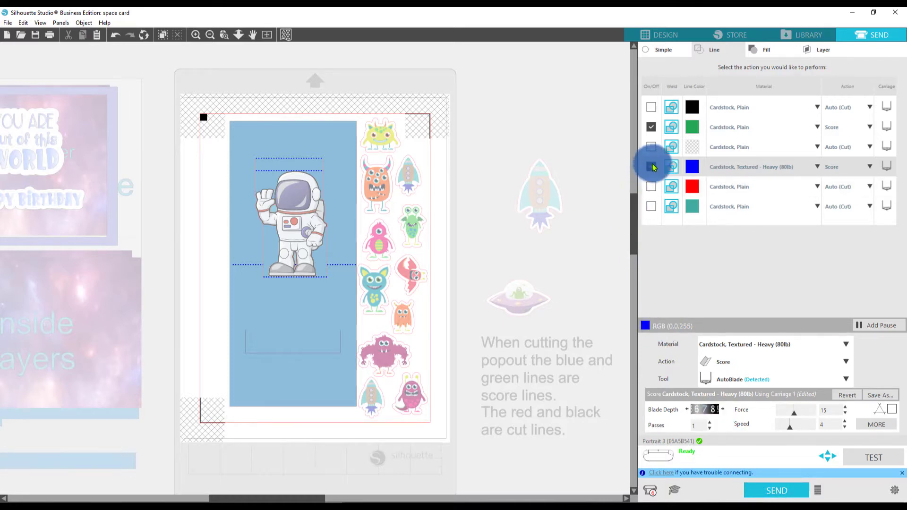
- Disable the green and blue score lines, enable the black and red cut lines, and show the material choices for red
click(650, 126)
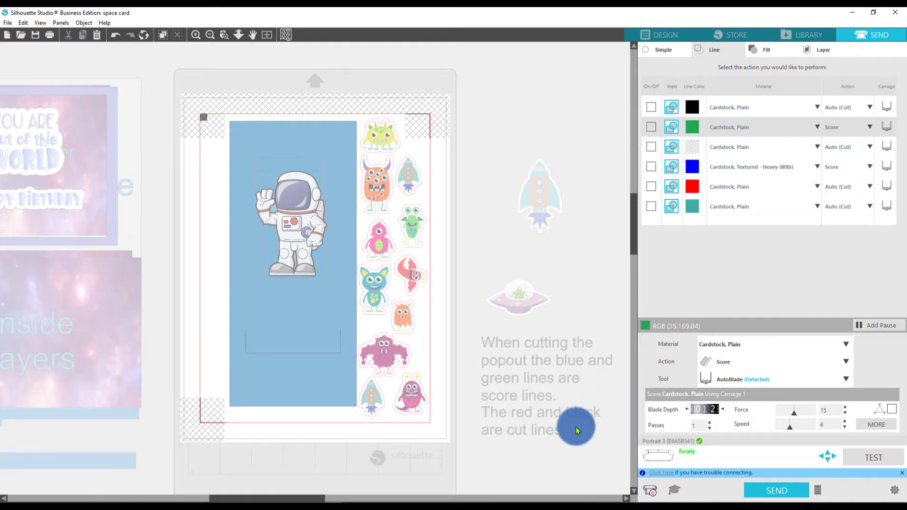
click(651, 109)
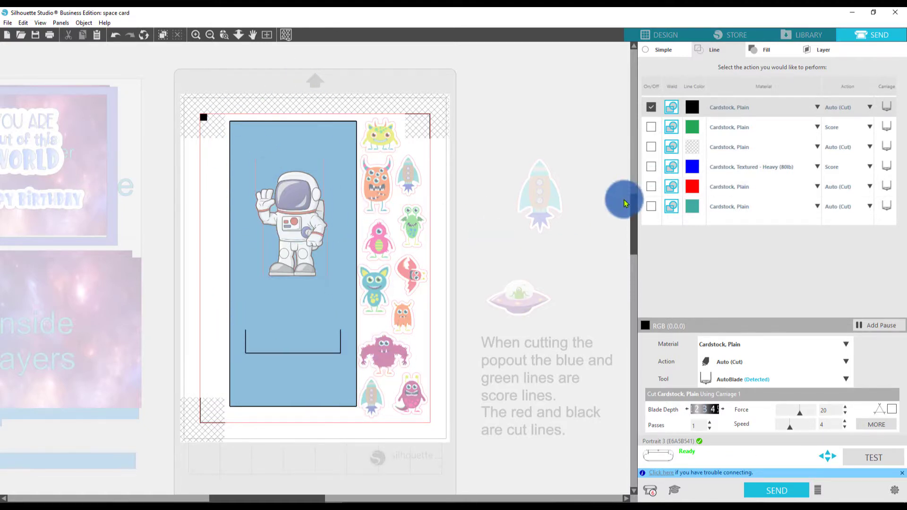
click(651, 186)
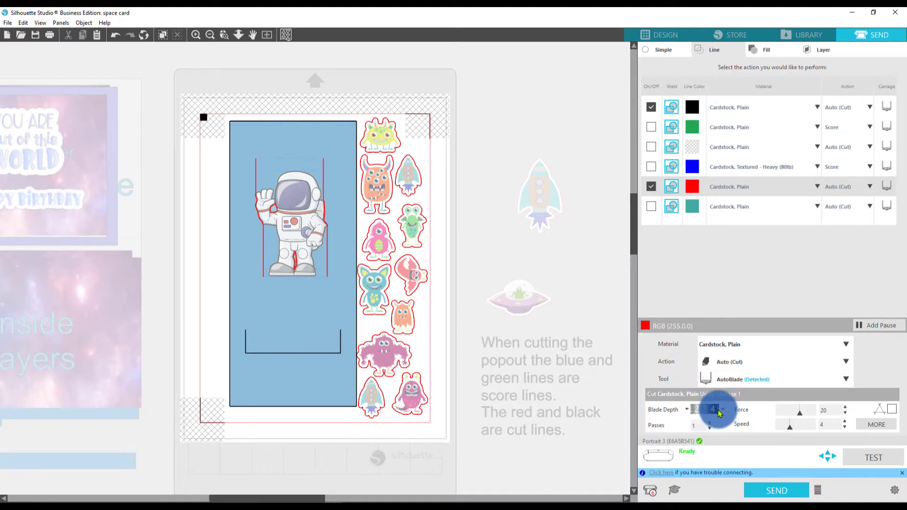
click(748, 345)
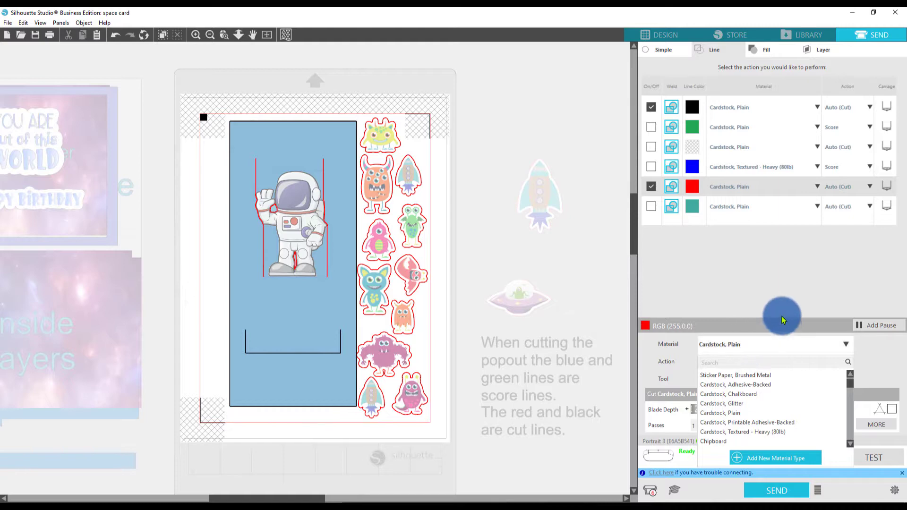
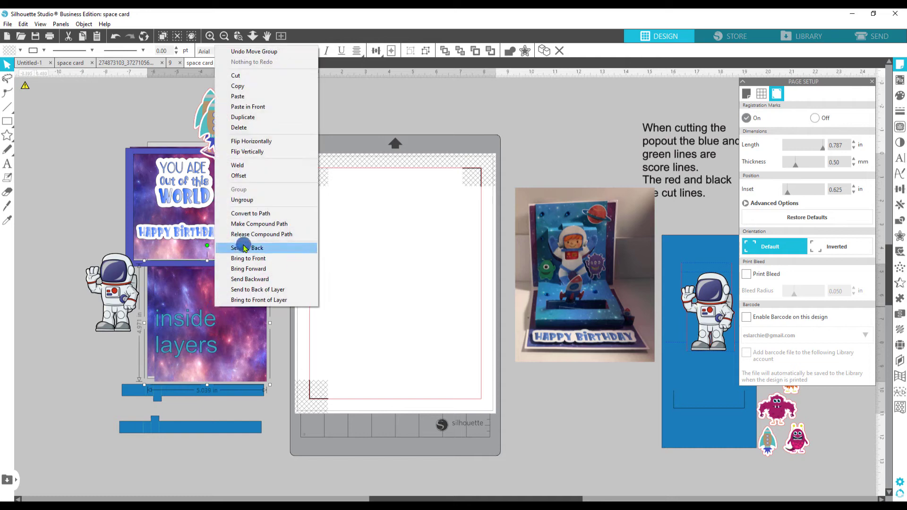
- Ungroup the inside layers and place the two galaxy squares one above the other within the page's registration mark area
click(253, 200)
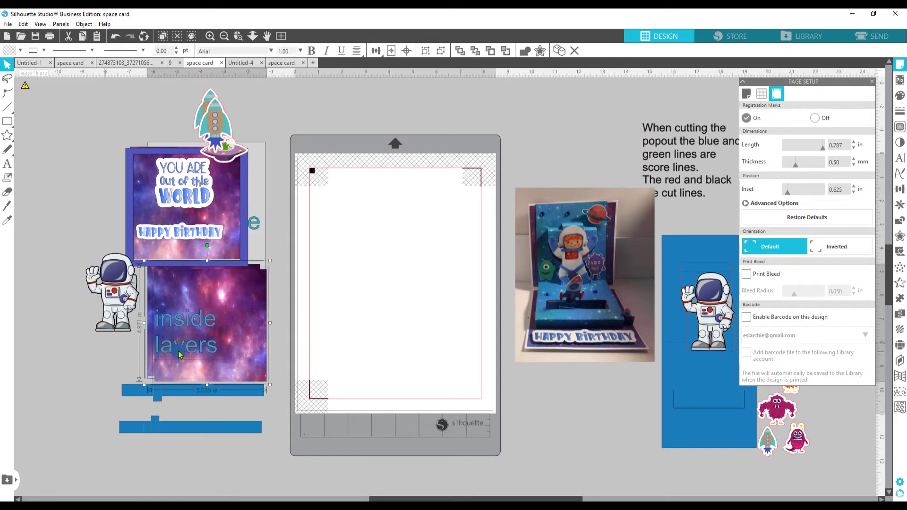
drag(236, 337, 423, 242)
drag(237, 322, 425, 338)
drag(404, 276, 398, 273)
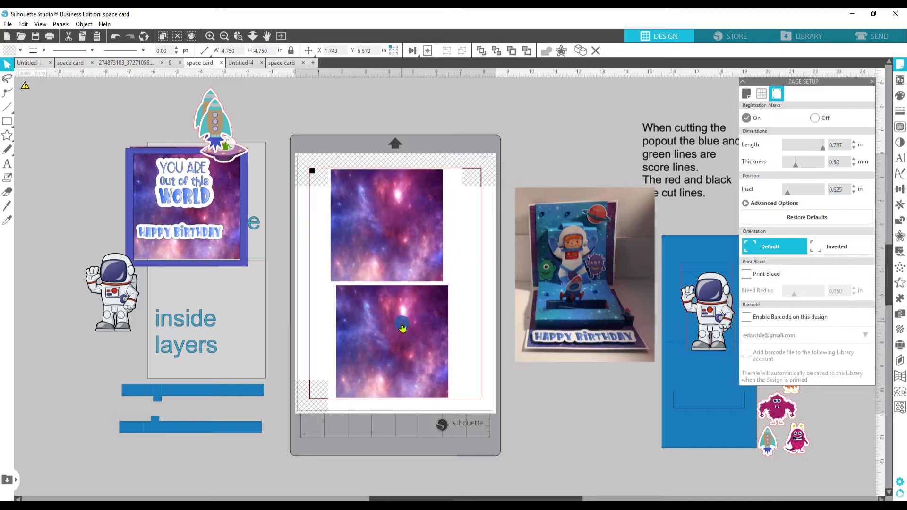
drag(401, 328, 397, 320)
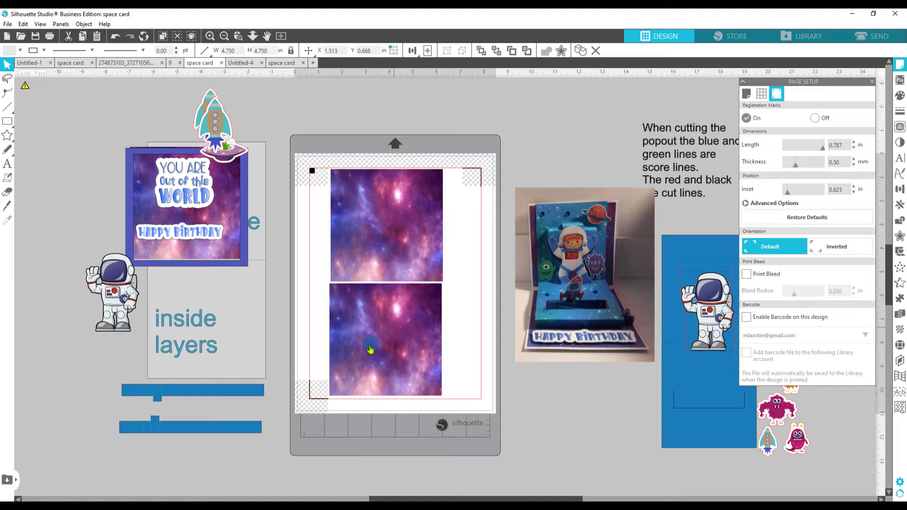
- Place a rocket to the right of the upper galaxy square and the UFO, rotated a quarter turn, beneath it
click(265, 122)
drag(215, 118, 467, 212)
click(470, 240)
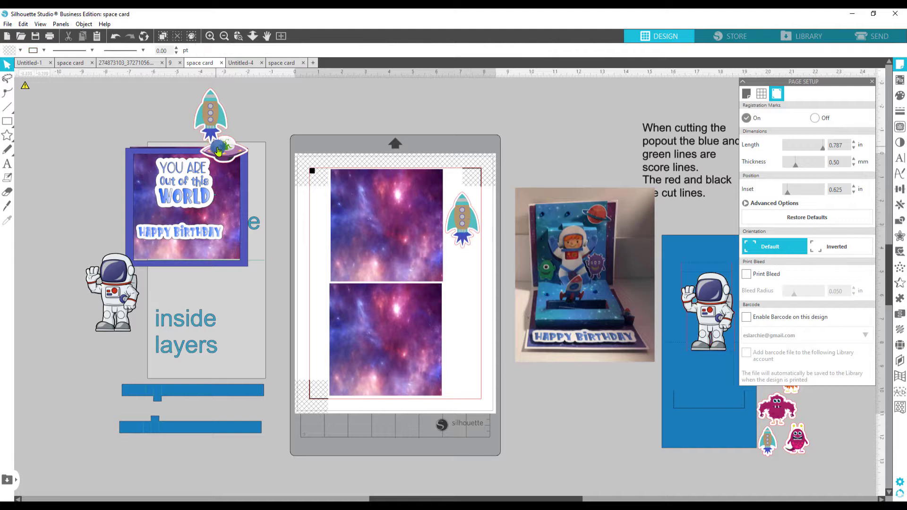
drag(218, 151, 448, 297)
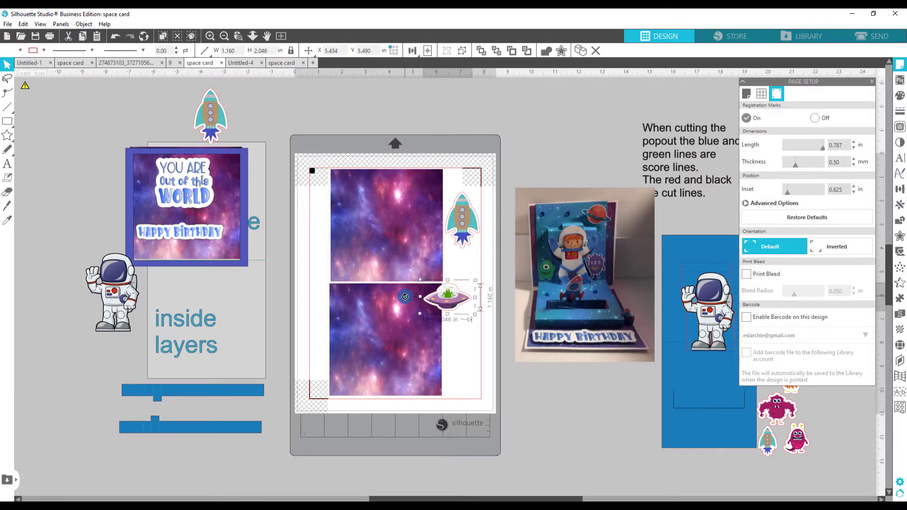
drag(405, 296, 448, 346)
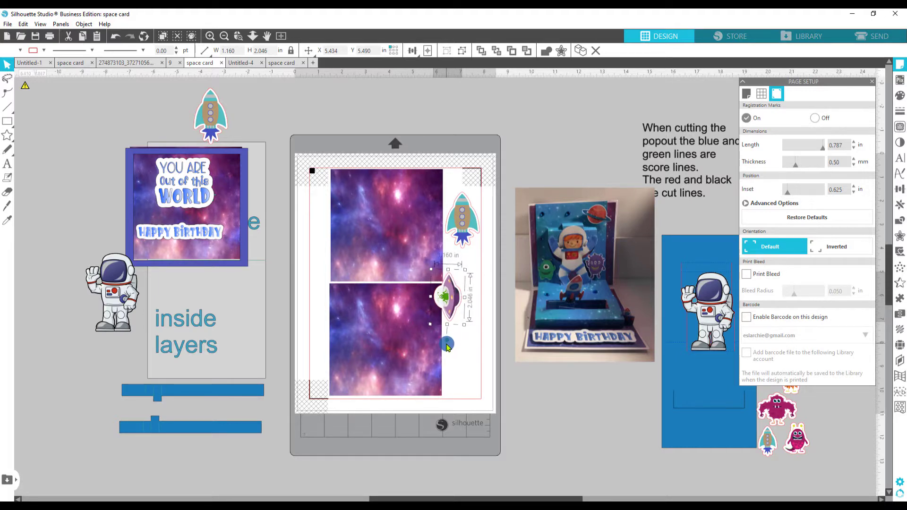
drag(448, 302, 459, 292)
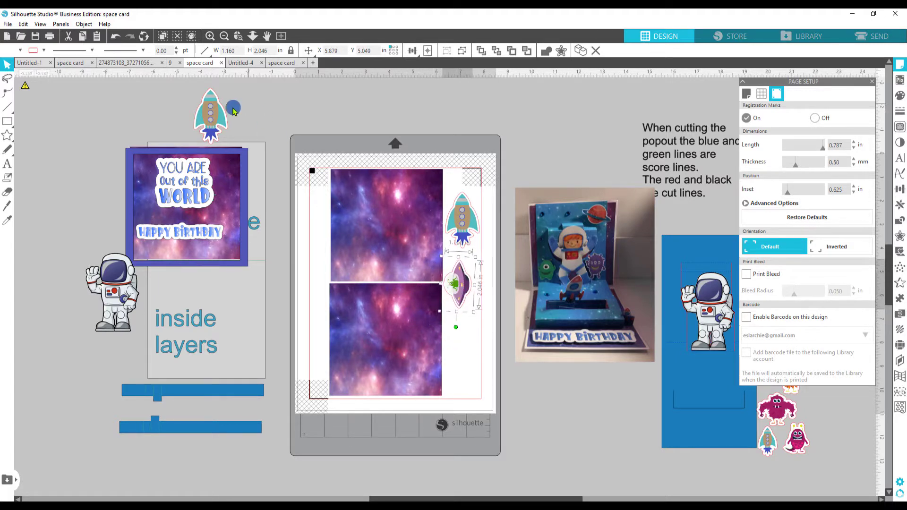
- Place the second rocket beside the lower galaxy square and nudge the upper square and rocket slightly left
drag(233, 109, 457, 351)
click(432, 346)
click(452, 275)
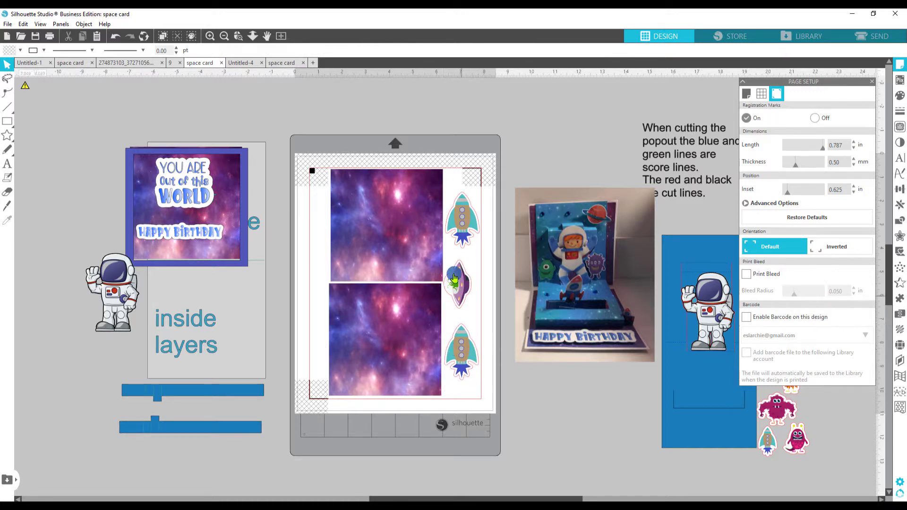
drag(421, 235, 465, 229)
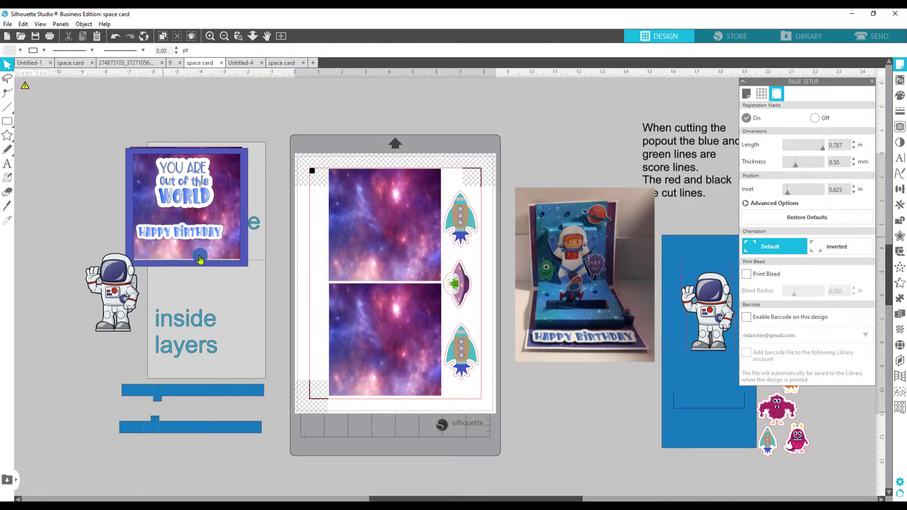
- Rotate the HAPPY BIRTHDAY sentiment to vertical and fit it inside the cut area, left of the upper galaxy square
drag(208, 237, 336, 252)
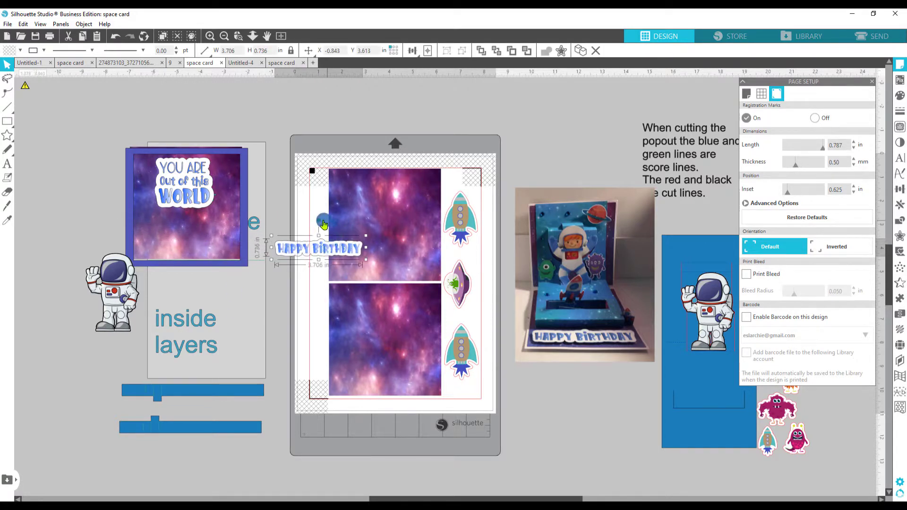
drag(319, 219, 293, 248)
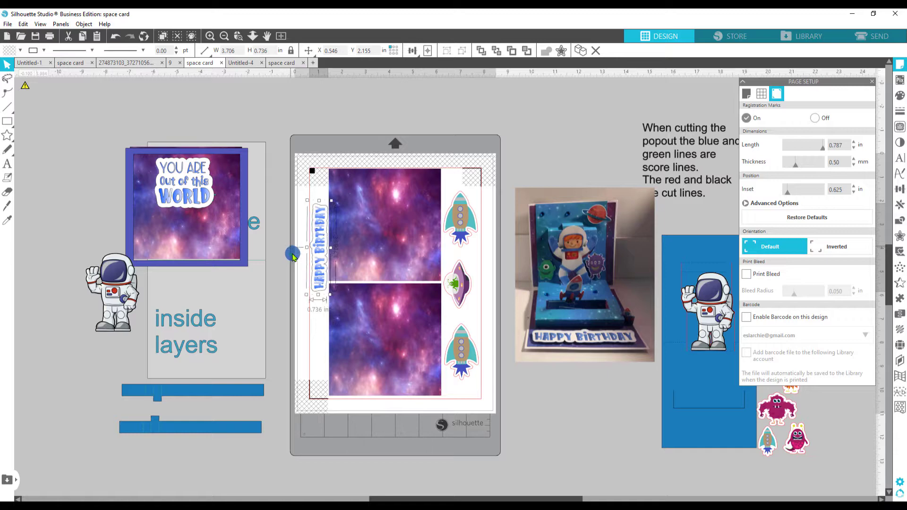
click(238, 36)
drag(288, 142, 431, 358)
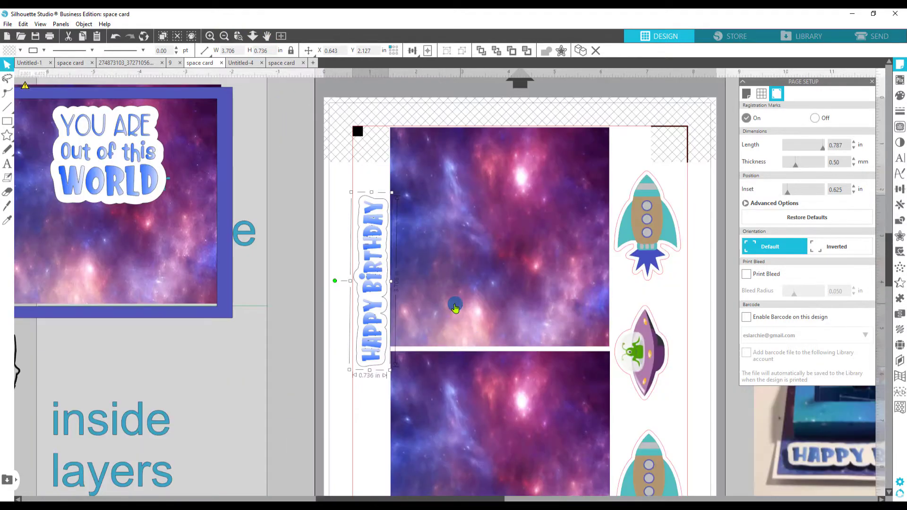
click(328, 169)
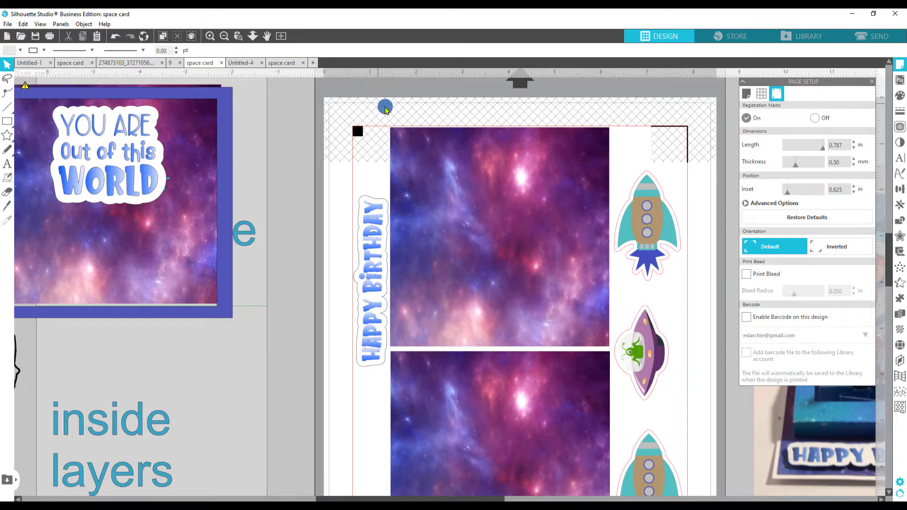
- Print the page with the two galaxy squares, rockets, UFO and HAPPY BIRTHDAY sentiment
click(8, 24)
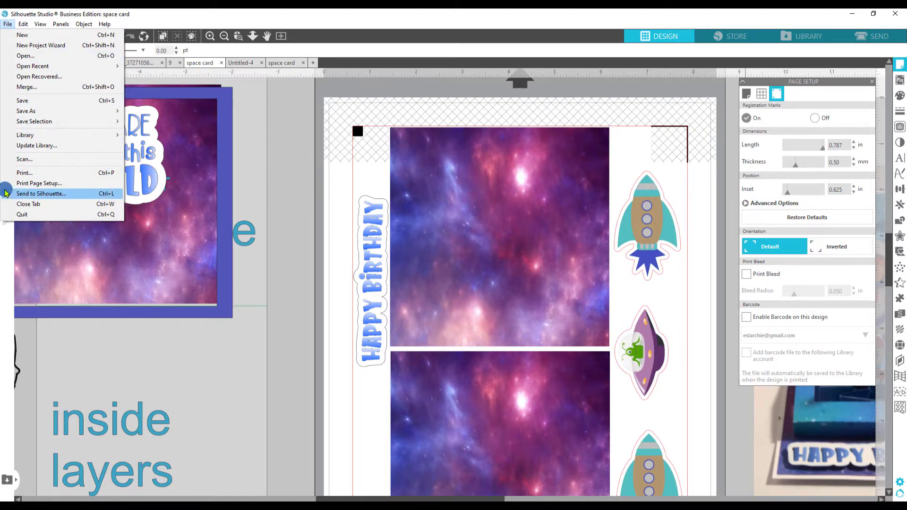
click(25, 172)
scroll(475, 368, down, 2)
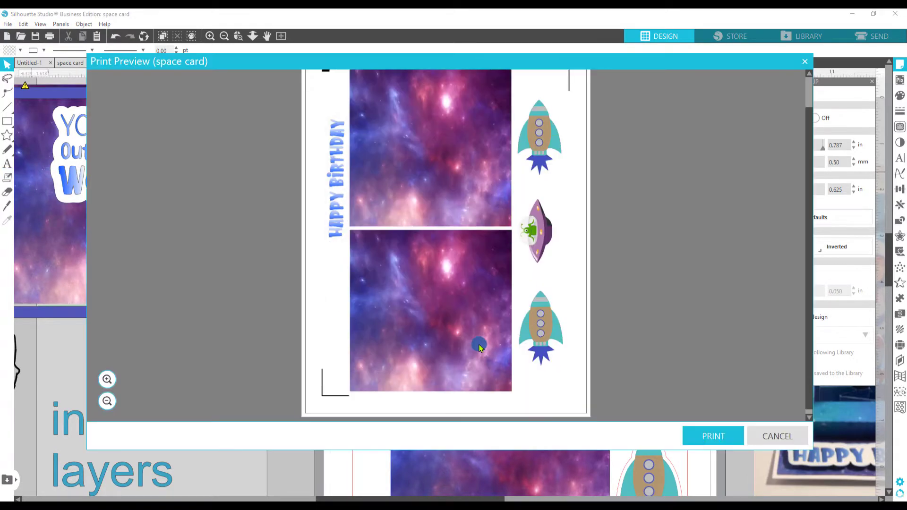
click(713, 435)
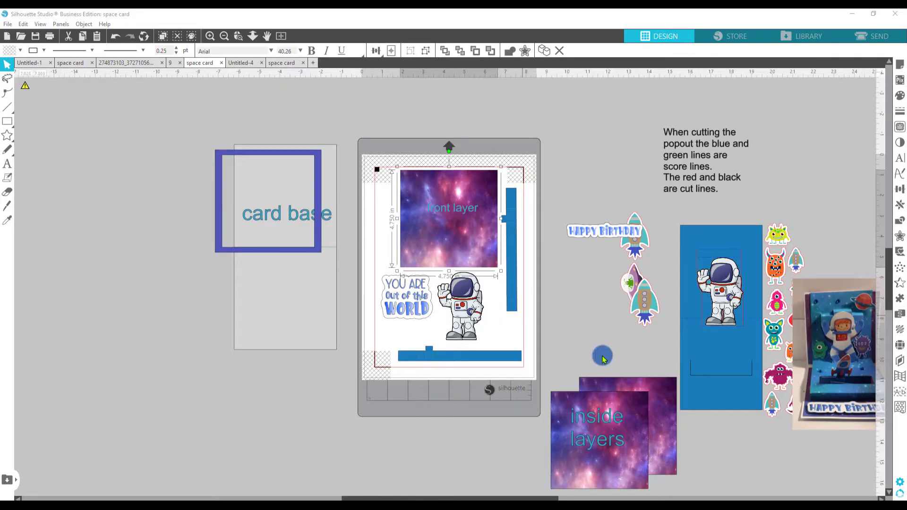
- Ungroup the front layer and move its "front layer" text label off the page, leaving the galaxy square in place
click(621, 314)
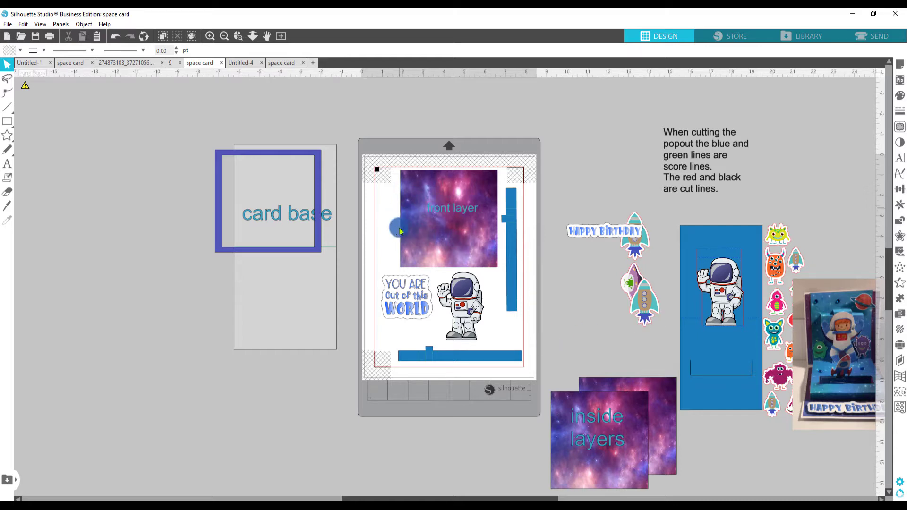
right_click(447, 213)
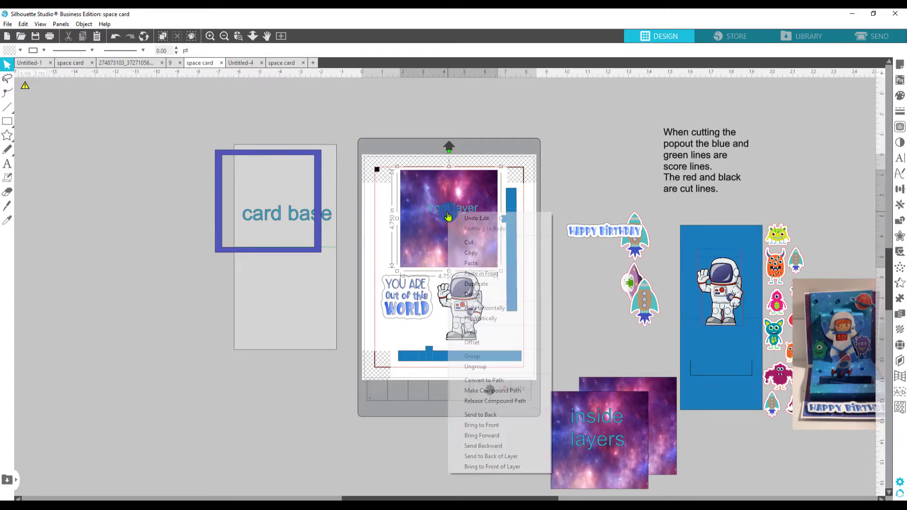
click(488, 365)
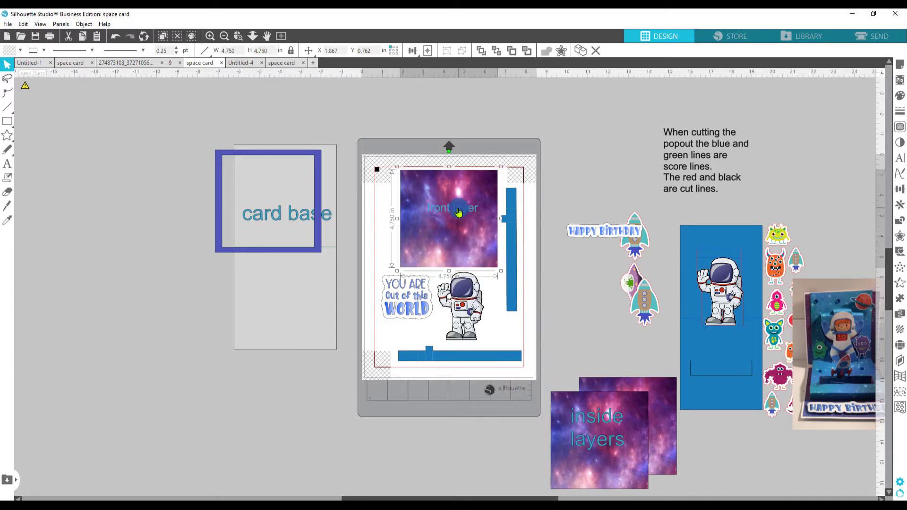
drag(450, 214, 562, 163)
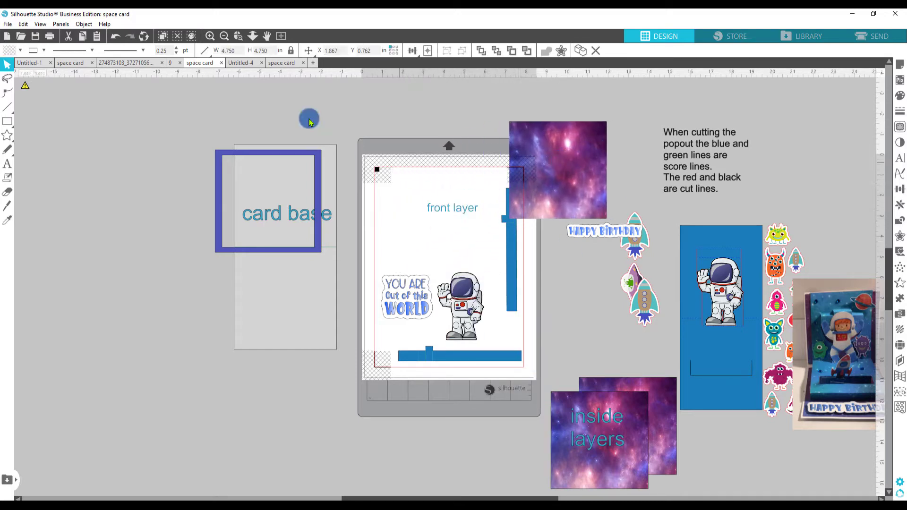
click(115, 36)
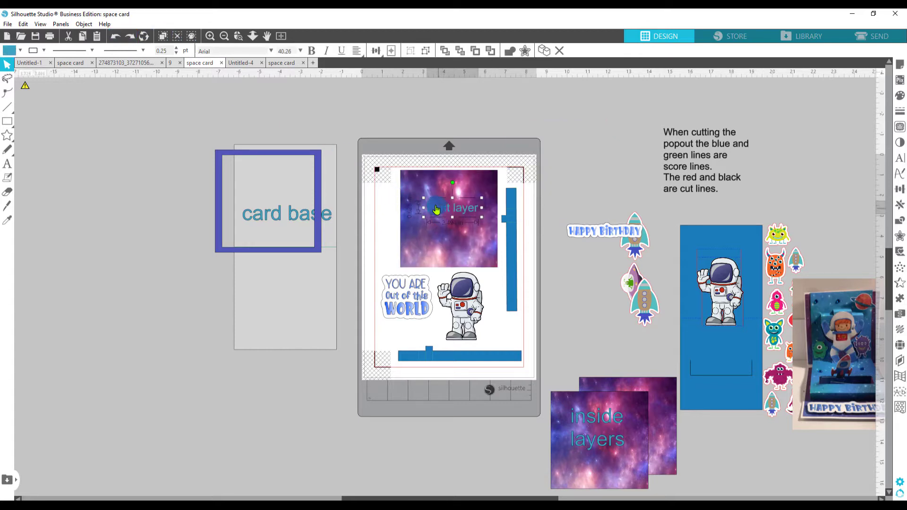
drag(437, 210, 569, 115)
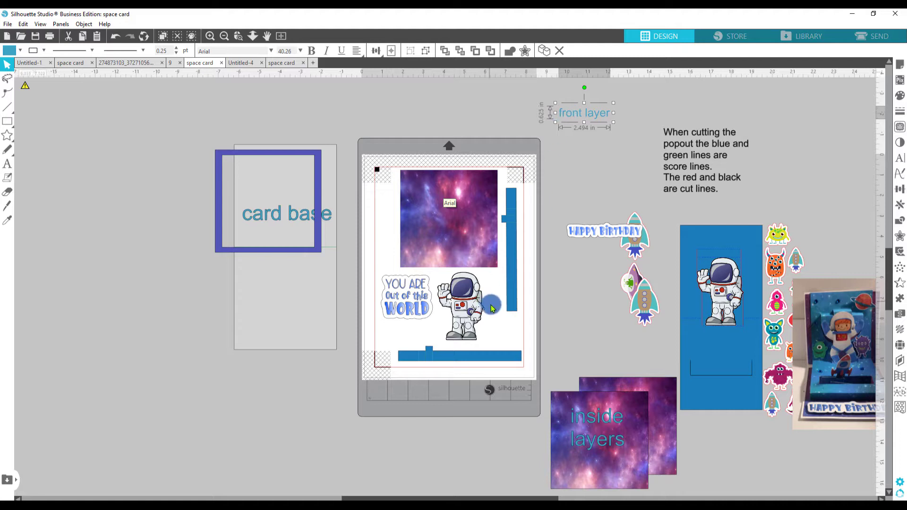
click(339, 292)
click(498, 253)
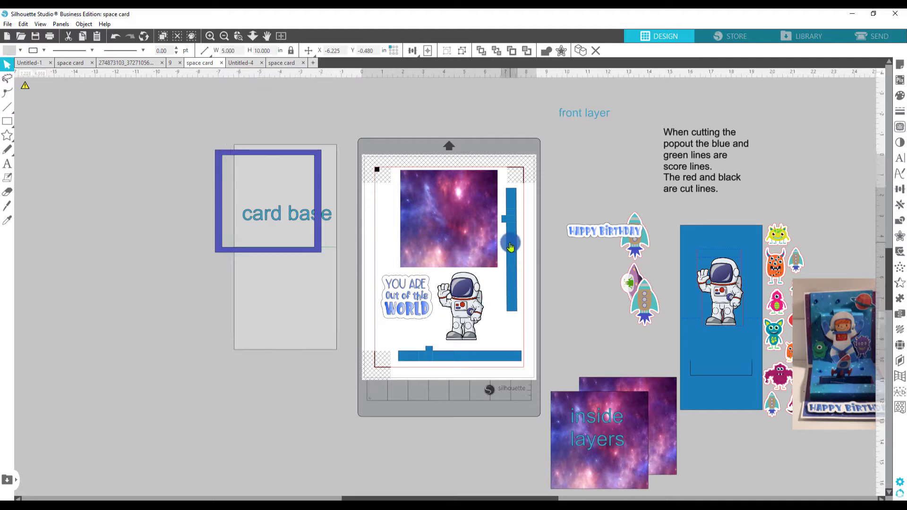
- Fill the vertical and horizontal blue strips on the page with the dark blue starry pattern
click(511, 246)
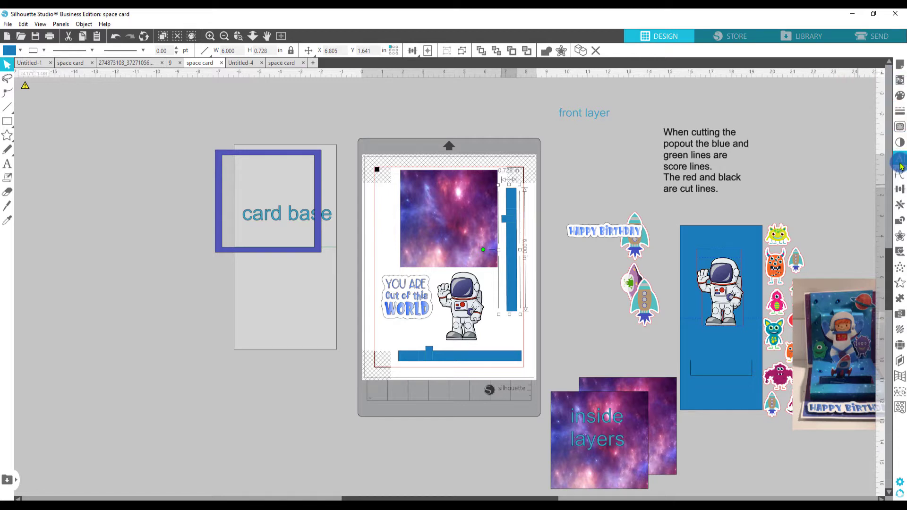
click(900, 95)
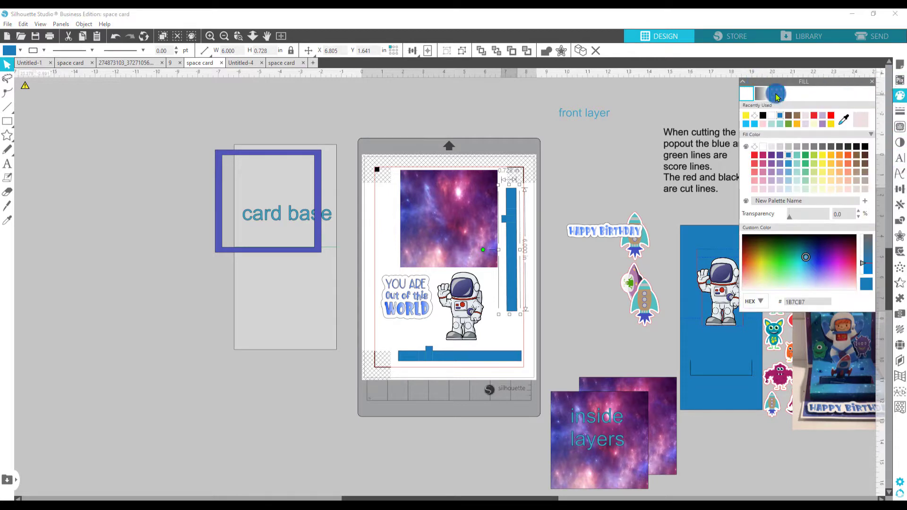
click(777, 100)
scroll(851, 170, down, 5)
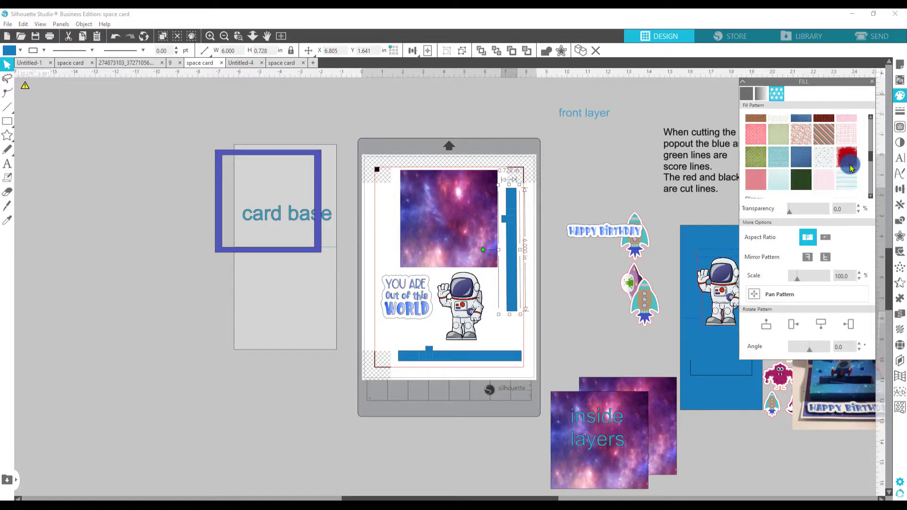
scroll(848, 170, down, 3)
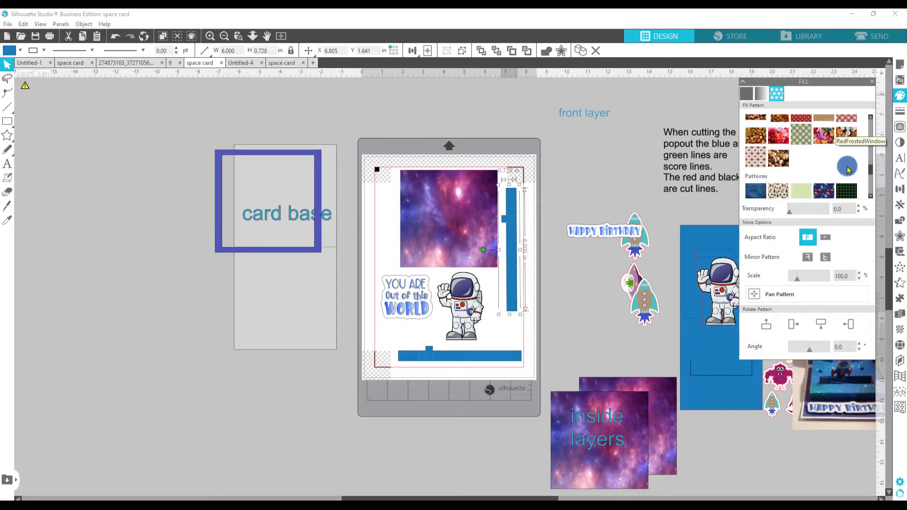
drag(755, 165, 525, 299)
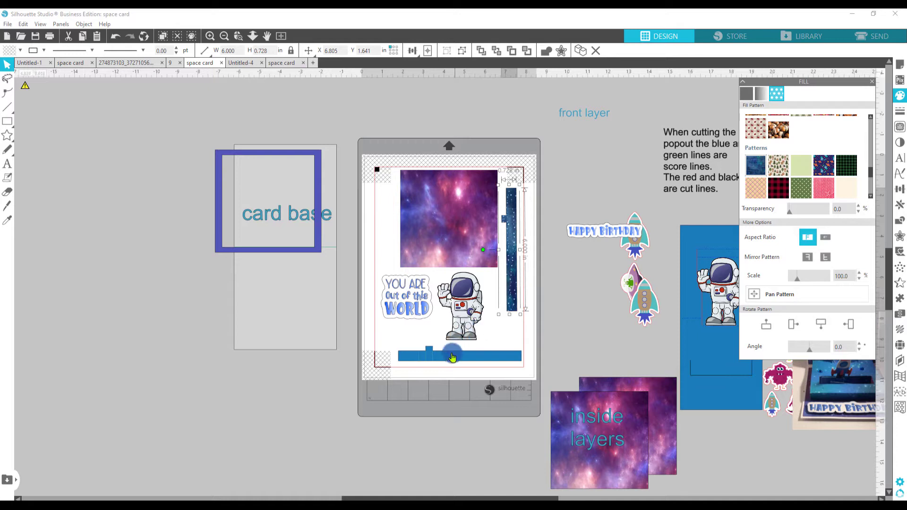
click(451, 355)
click(764, 165)
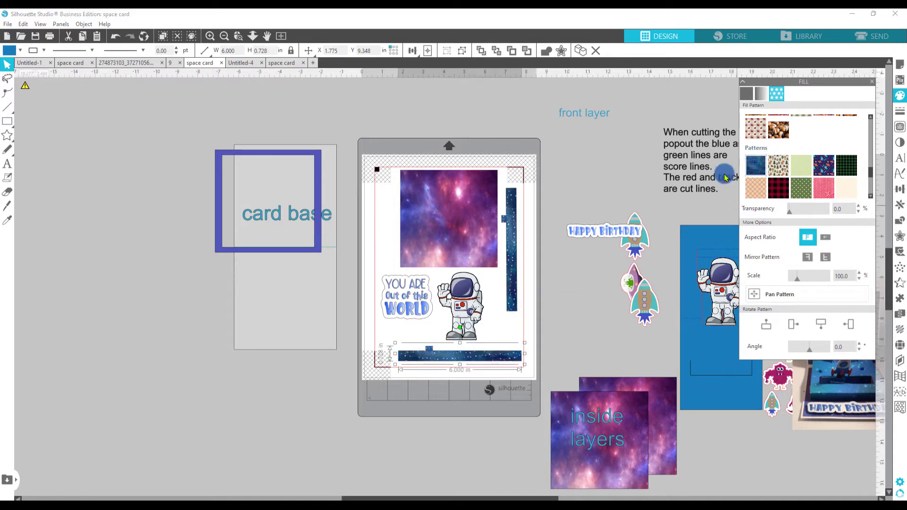
click(622, 158)
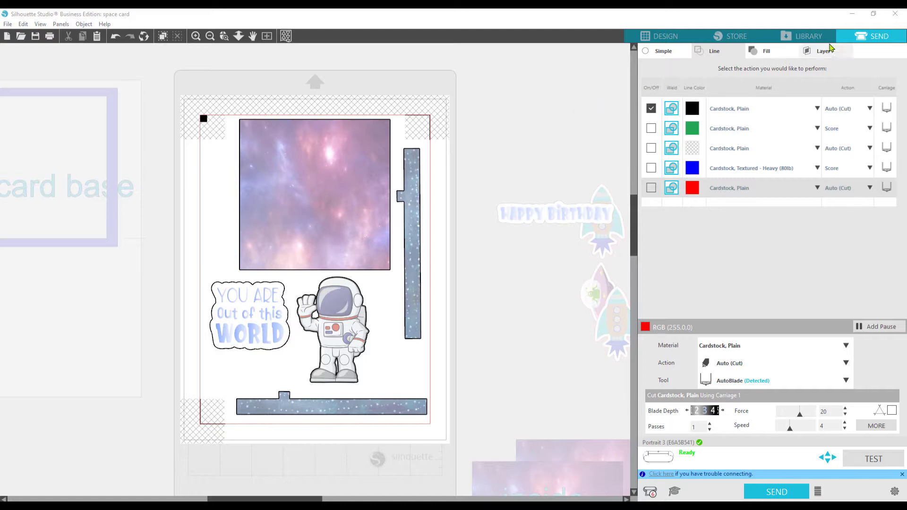
- Set up the job by line color, raise the red line's blade depth, and enable only the green score lines
click(660, 51)
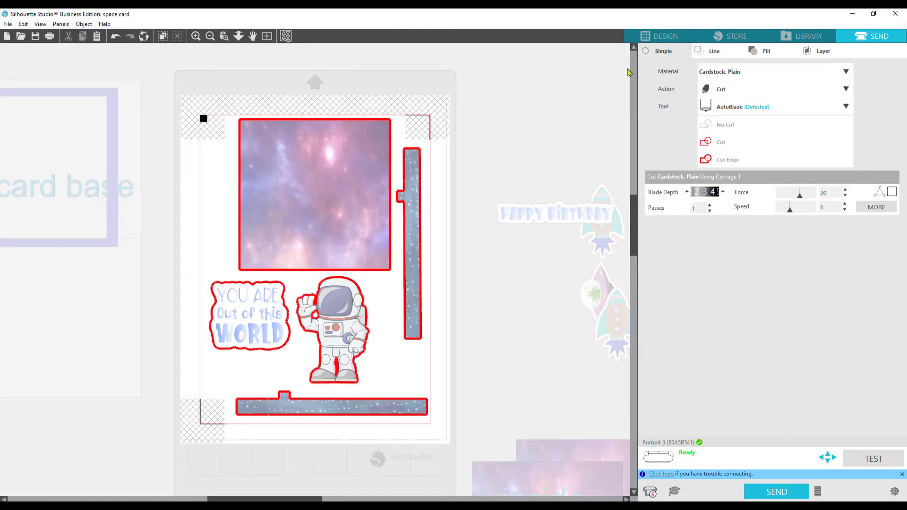
click(720, 54)
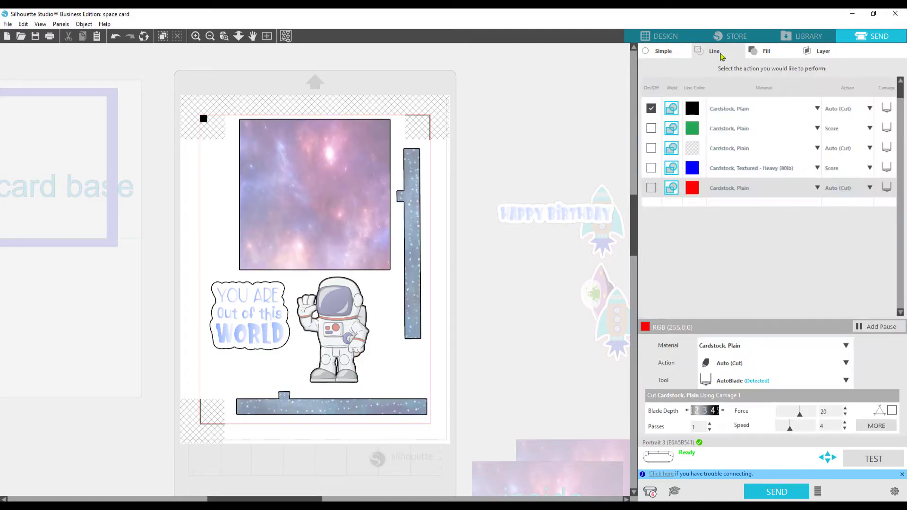
click(651, 109)
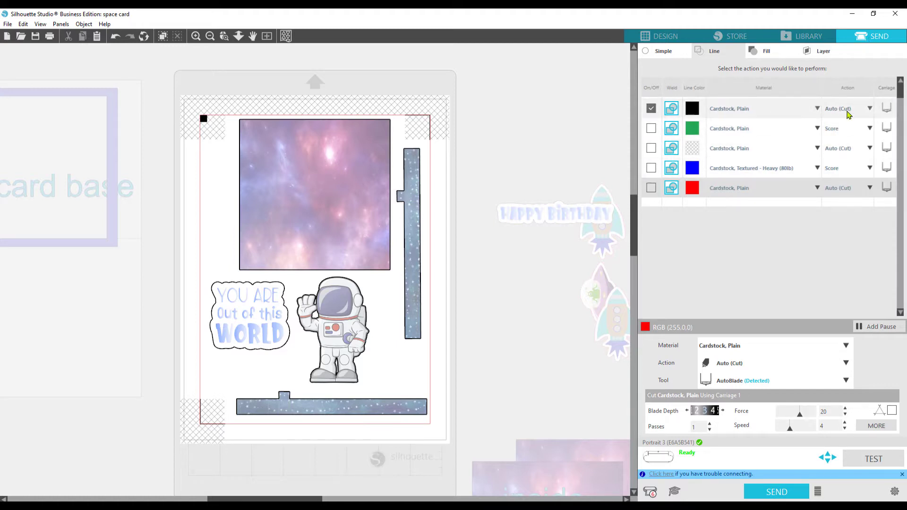
click(723, 410)
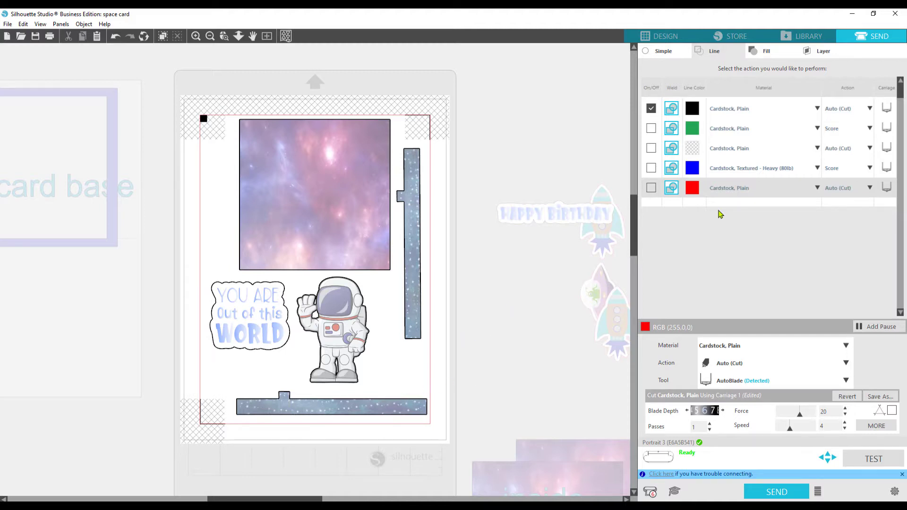
click(651, 109)
click(651, 128)
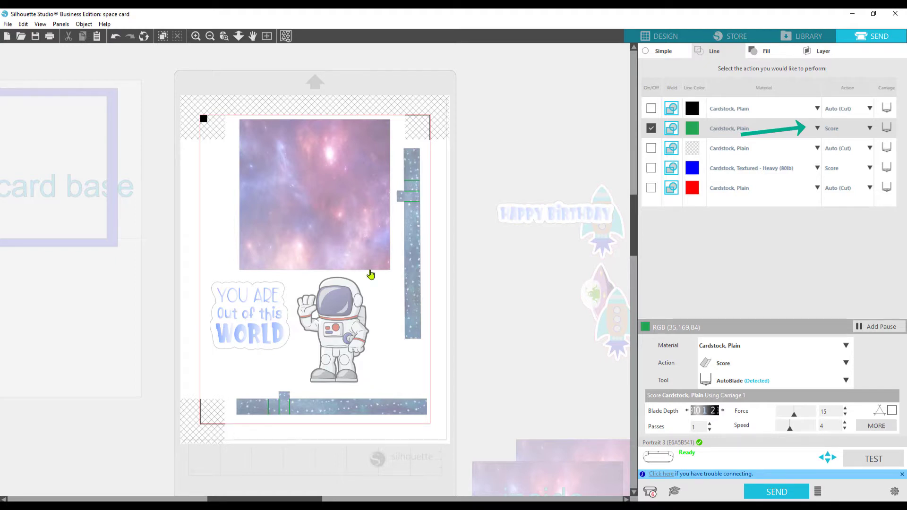
- Disable the green score lines, enable the black cut lines and send the job to the cutter
click(651, 128)
click(651, 109)
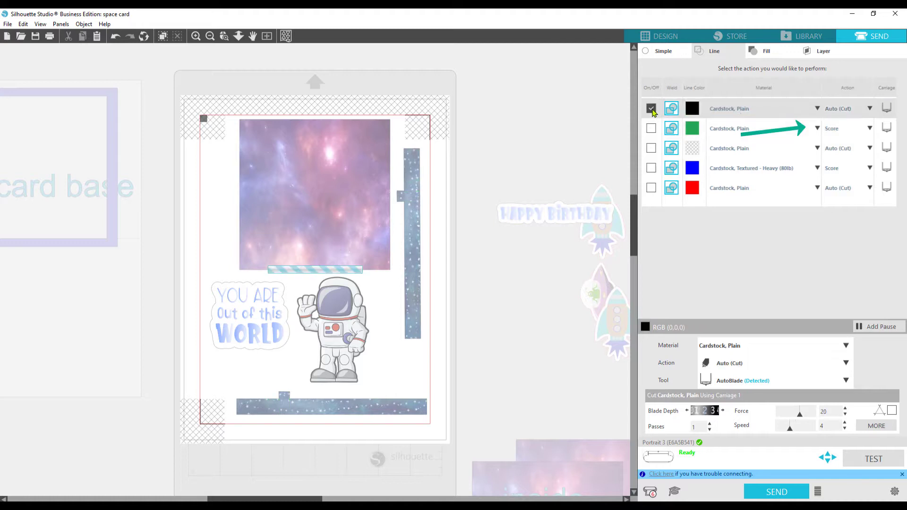
click(773, 492)
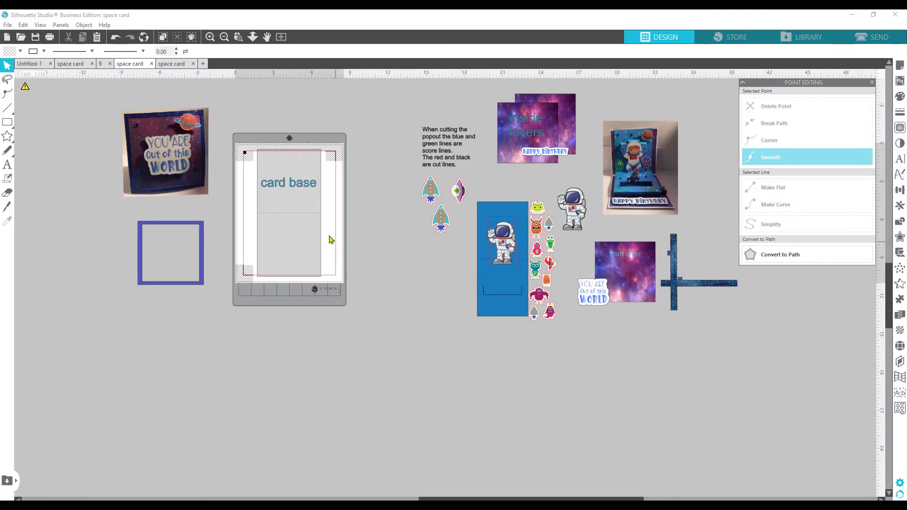
- Move the card base off the mat and place the purple square frame in the upper part of the page
drag(308, 234, 379, 368)
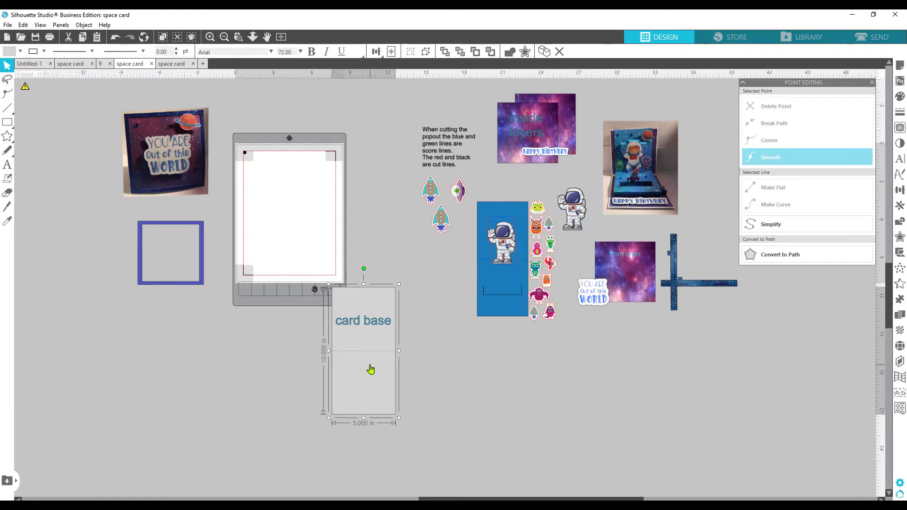
drag(373, 371, 398, 346)
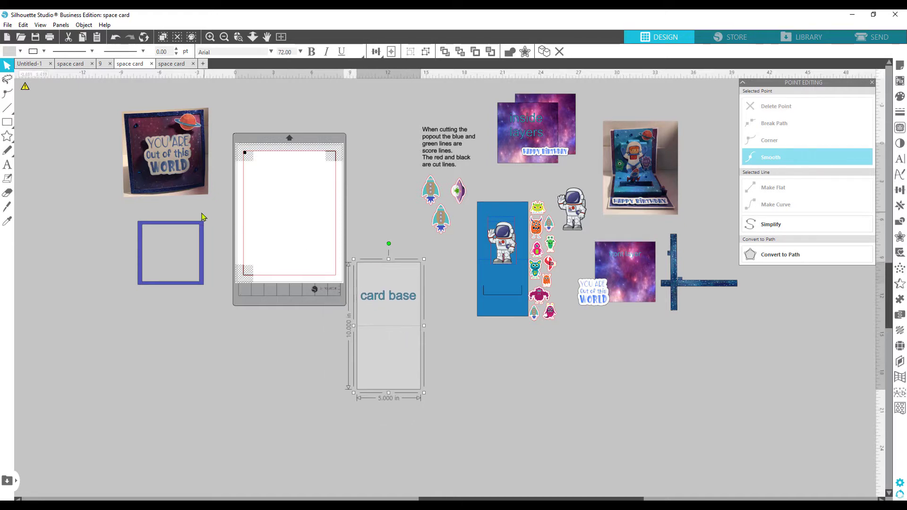
drag(203, 239, 321, 174)
click(300, 196)
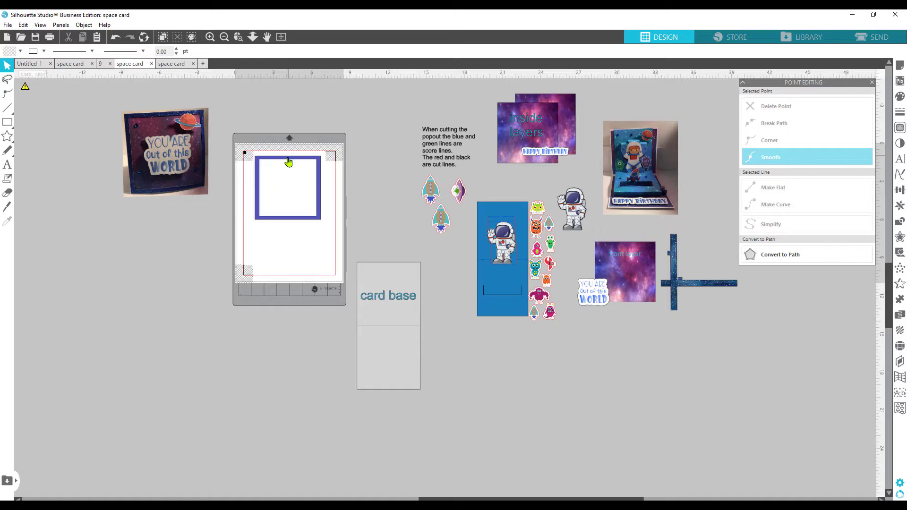
drag(288, 162, 291, 160)
click(333, 157)
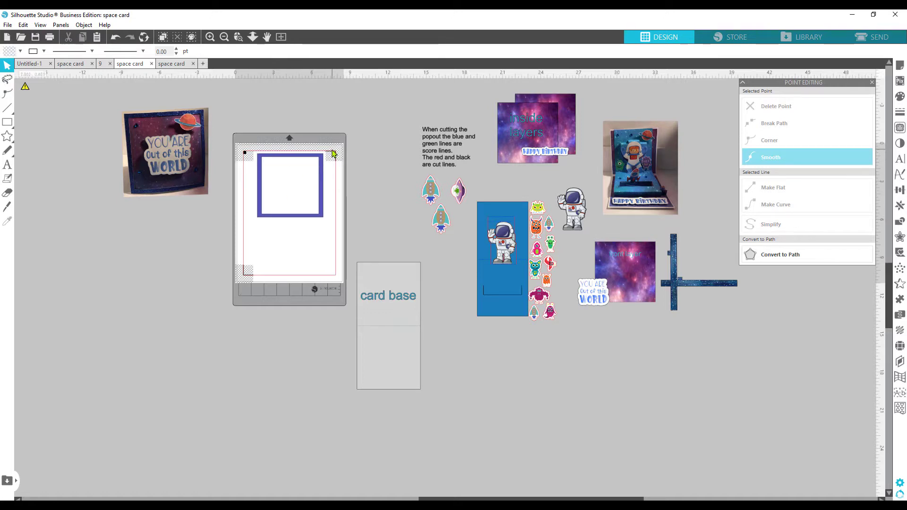
- Turn off the registration marks and move the purple frame into the page's upper-left corner
click(900, 65)
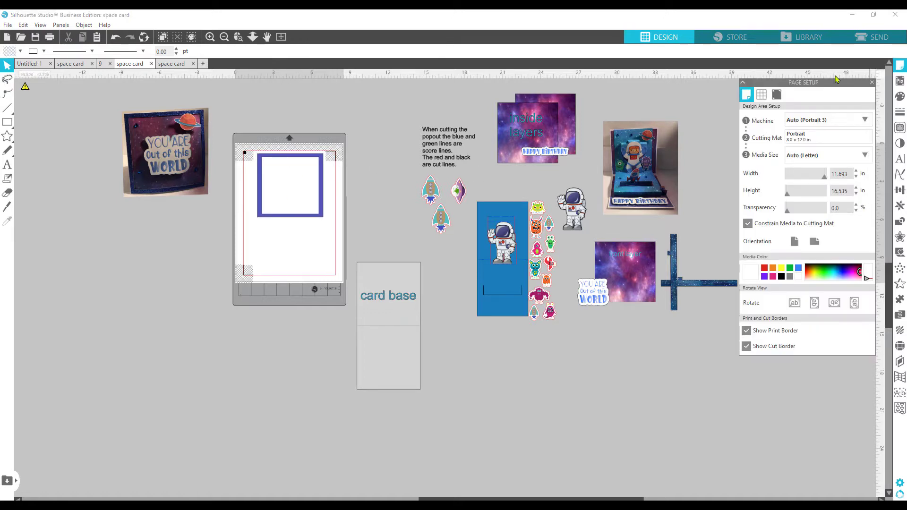
click(778, 96)
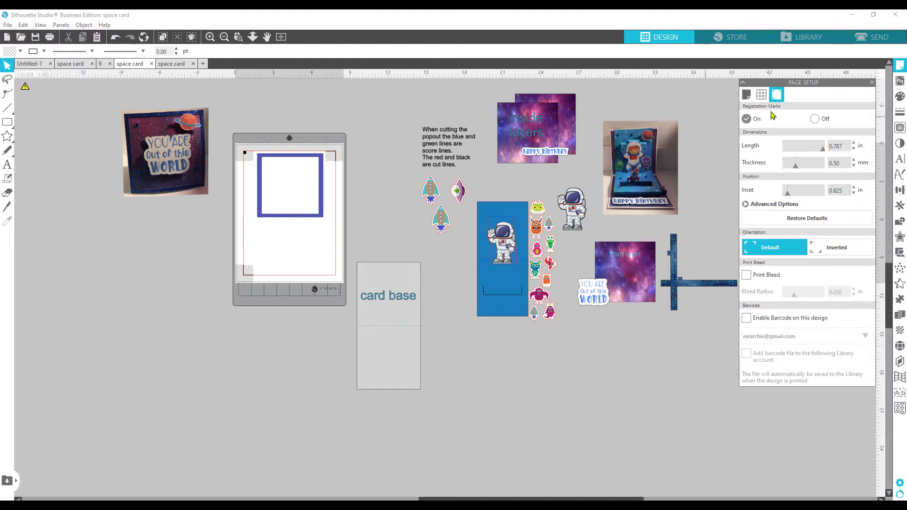
click(815, 120)
drag(295, 160, 280, 153)
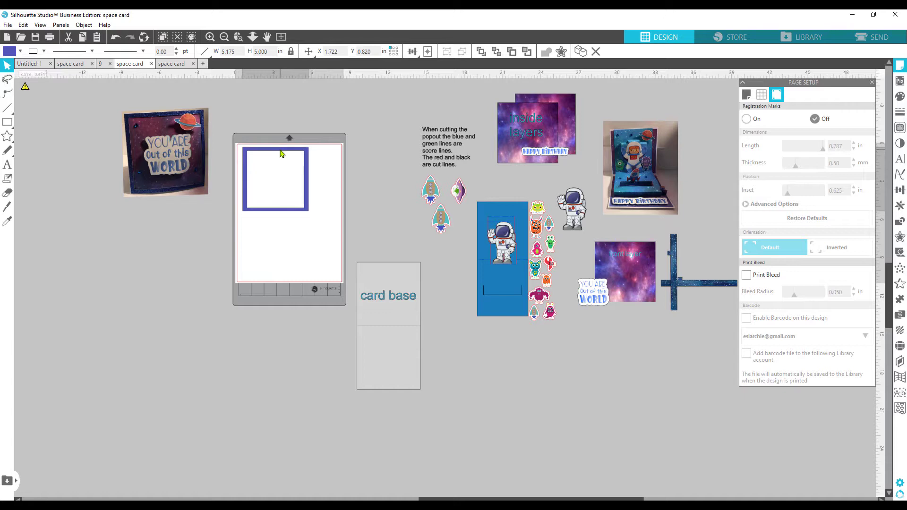
click(259, 198)
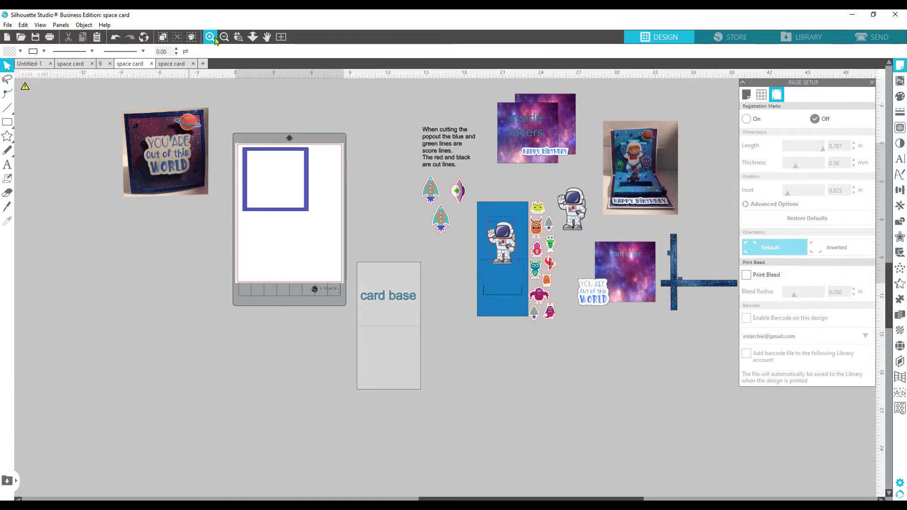
click(238, 37)
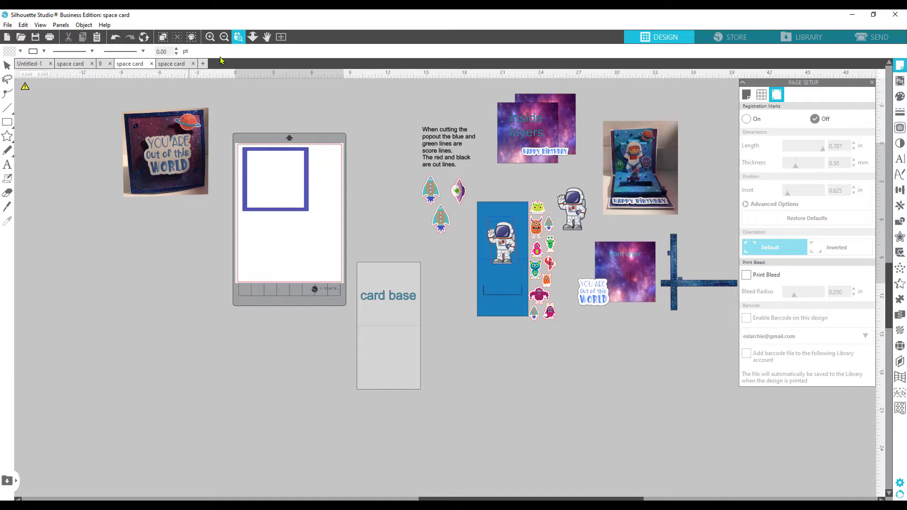
click(176, 137)
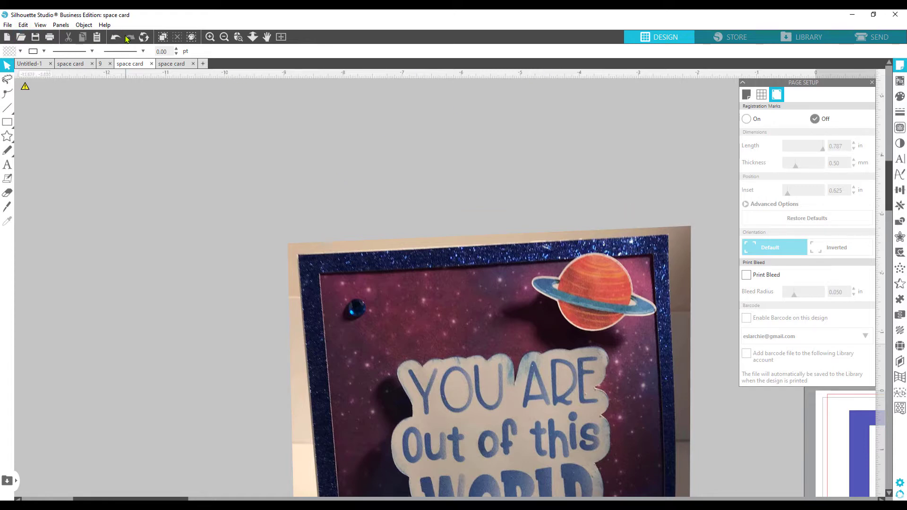
click(222, 38)
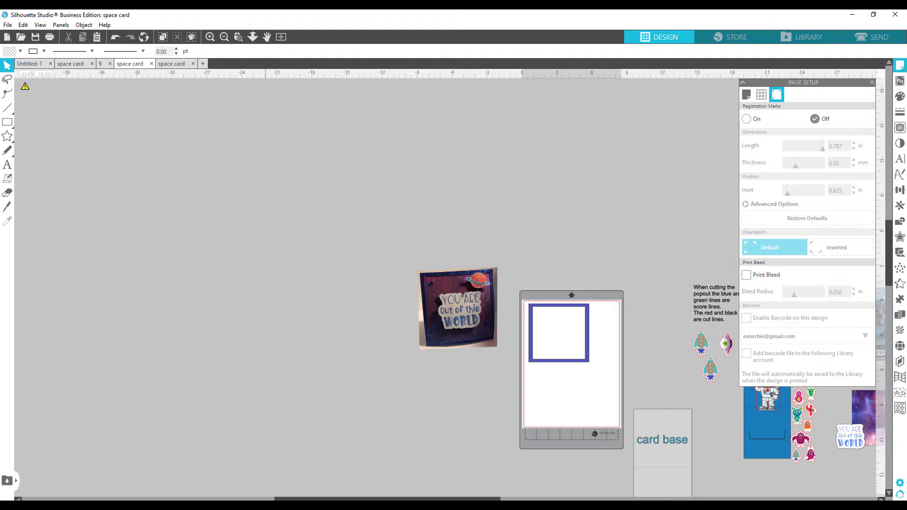
drag(492, 499, 325, 499)
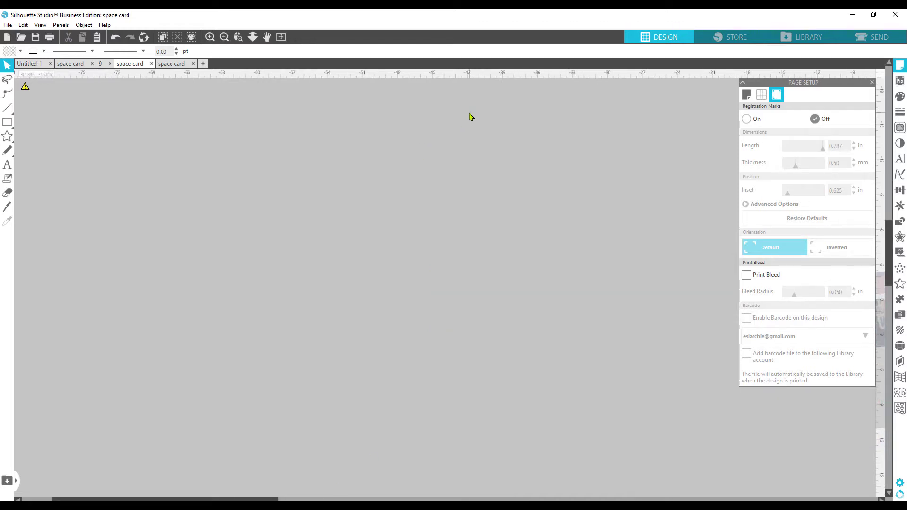